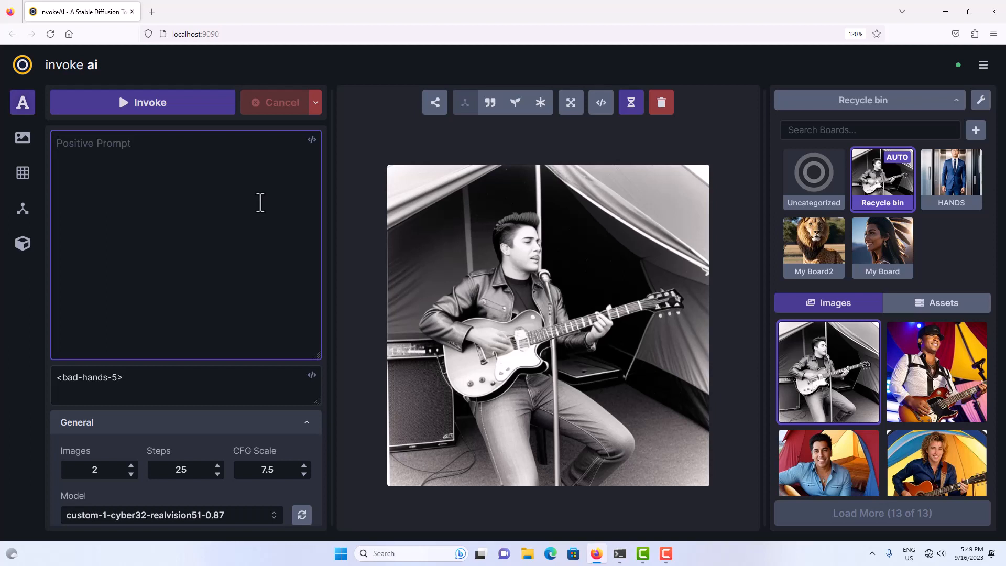
Start Windows voice typing in the positive prompt, pause listening, and review the launcher and automatic punctuation settings.
{"action": "key", "text": "super+h"}
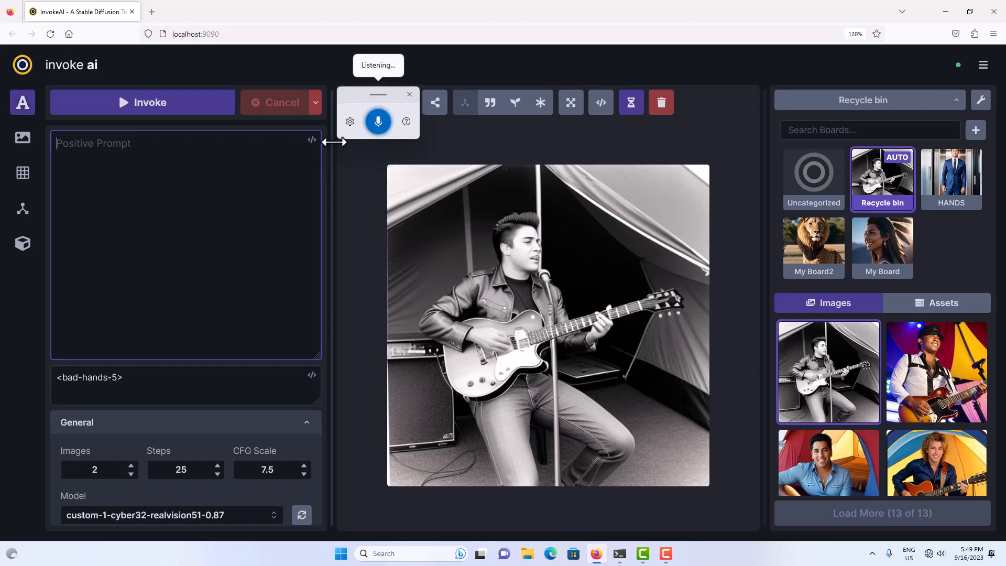
{"action": "left_click", "coordinate": [377, 122]}
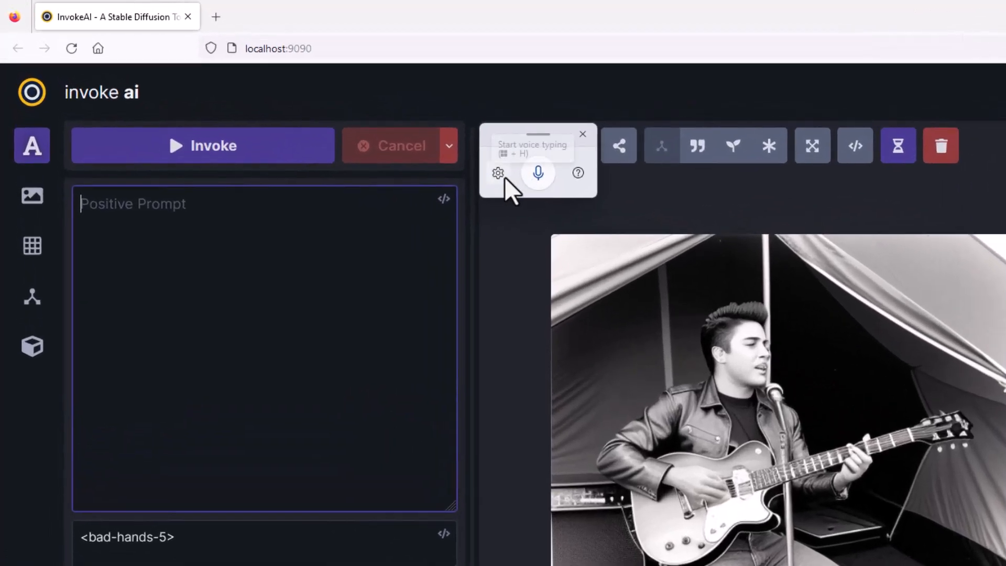
{"action": "left_click", "coordinate": [383, 132]}
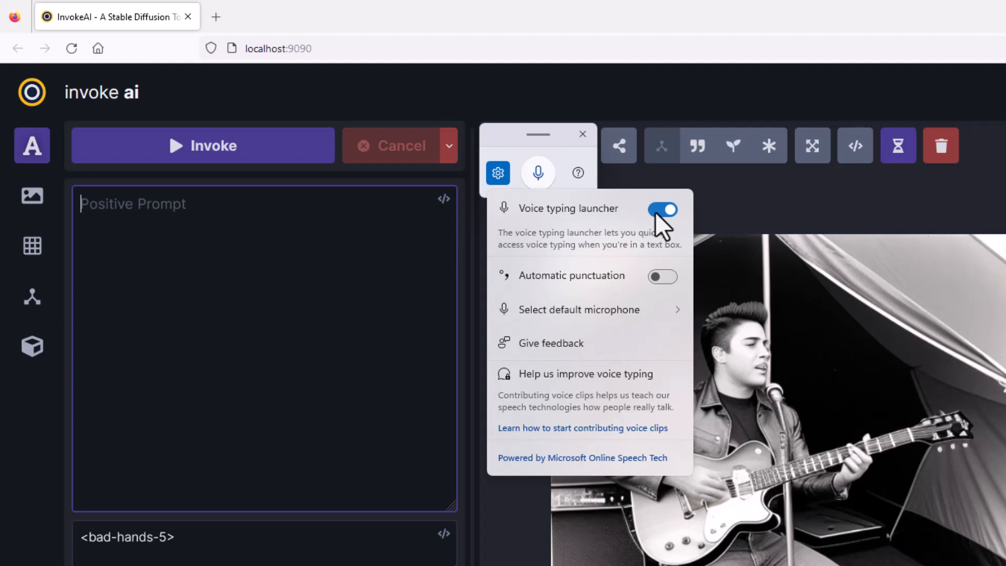
{"action": "left_click", "coordinate": [492, 170]}
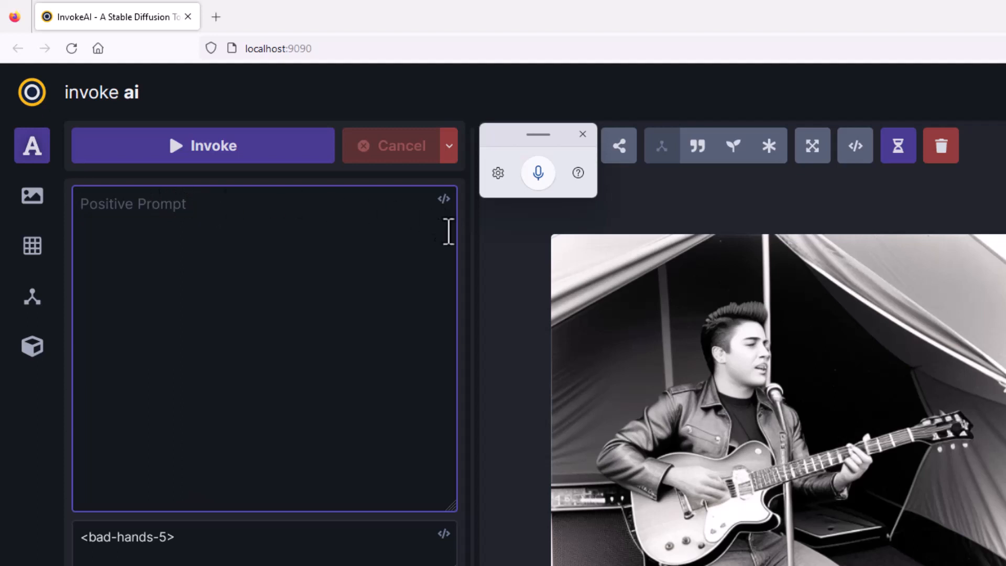
{"action": "left_click", "coordinate": [493, 254]}
Dictate the symbols "{ } | ," into the positive prompt and check the voice typing settings.
{"action": "left_click", "coordinate": [197, 207]}
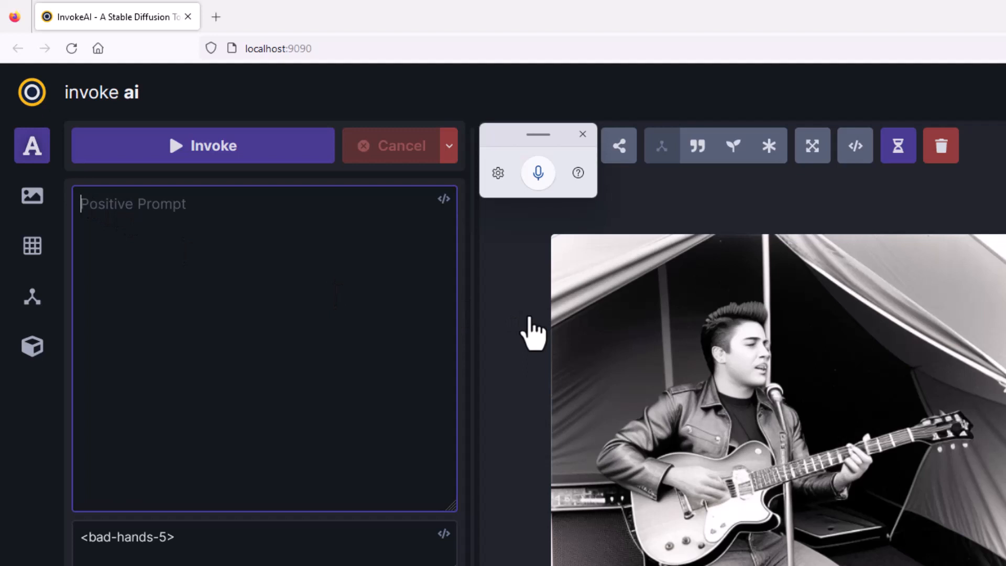
{"action": "type", "text": "{"}
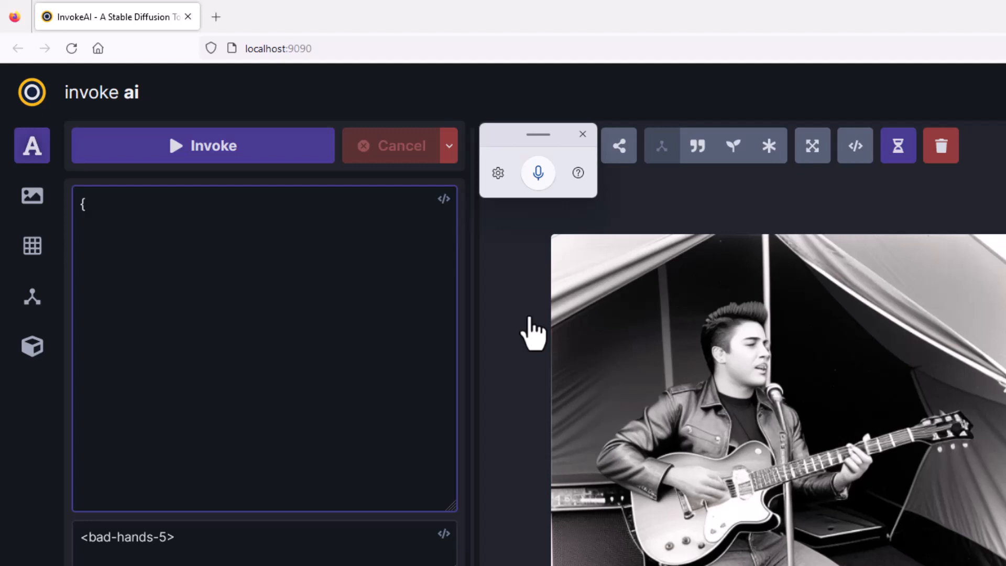
{"action": "type", "text": "} |"}
{"action": "type", "text": ","}
{"action": "left_click", "coordinate": [495, 173]}
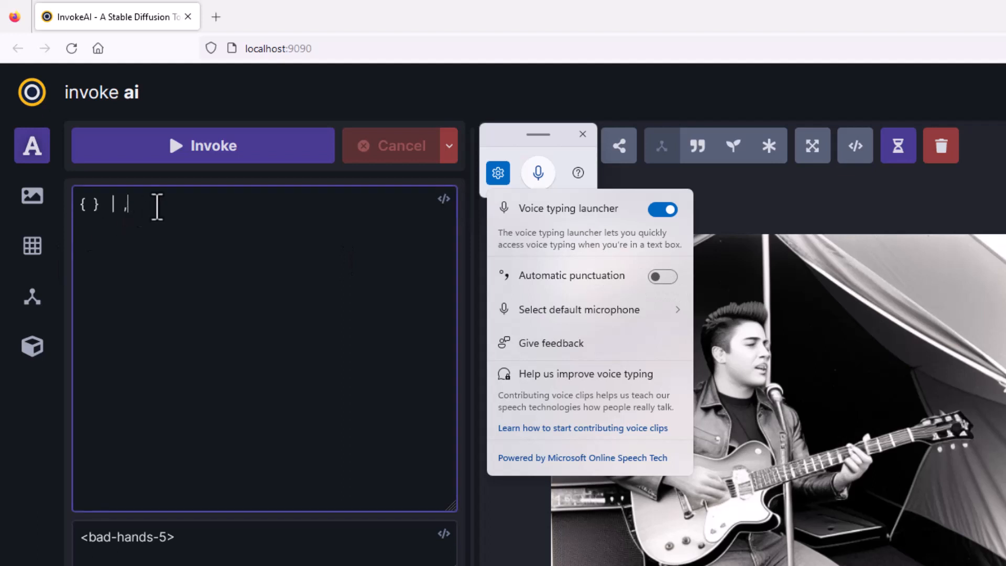
{"action": "left_click", "coordinate": [493, 173]}
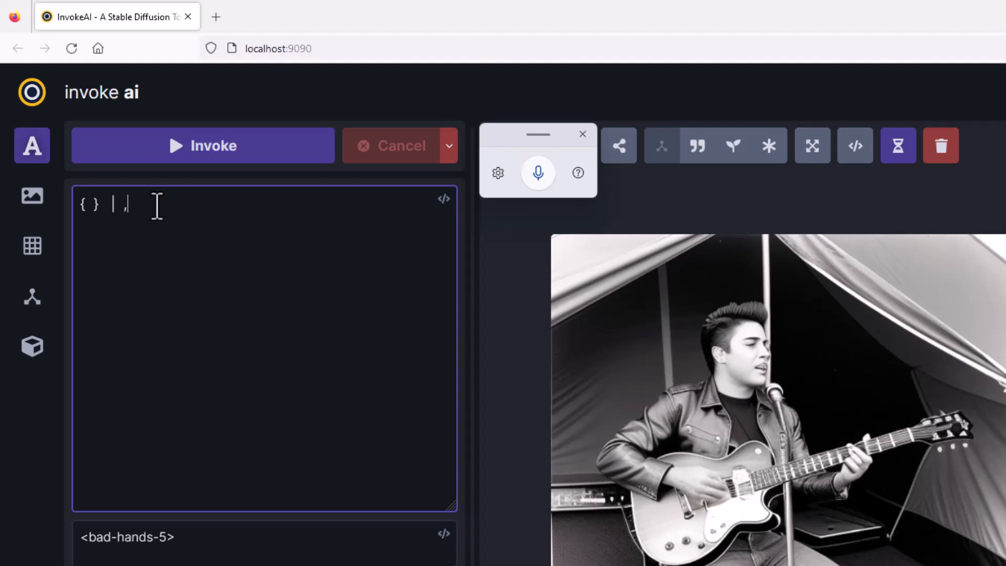
Replace the symbols in the positive prompt with the dictated sentence "Hello World I'm not doing very good".
{"action": "left_click_drag", "start_coordinate": [152, 204], "coordinate": [74, 205]}
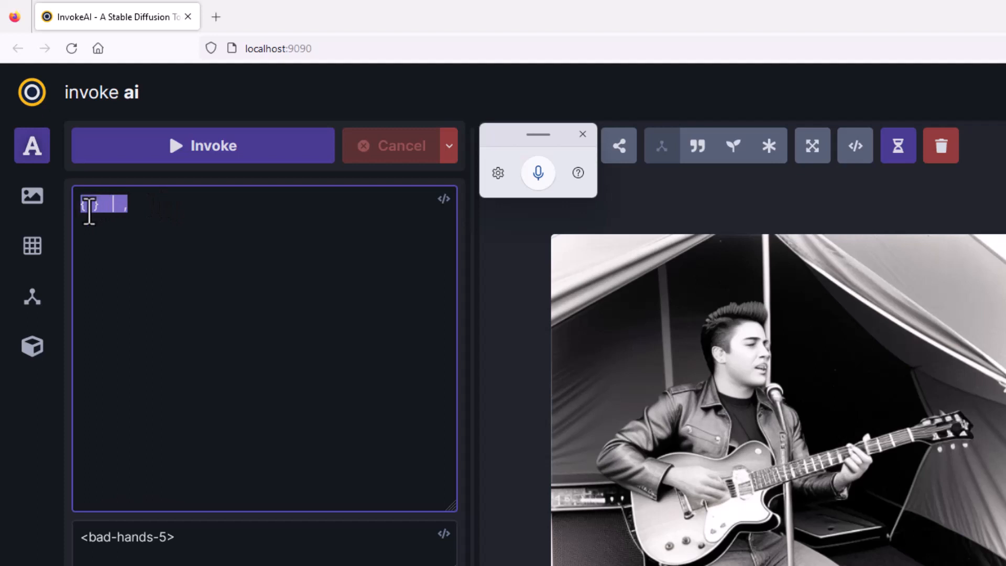
{"action": "left_click", "coordinate": [536, 177]}
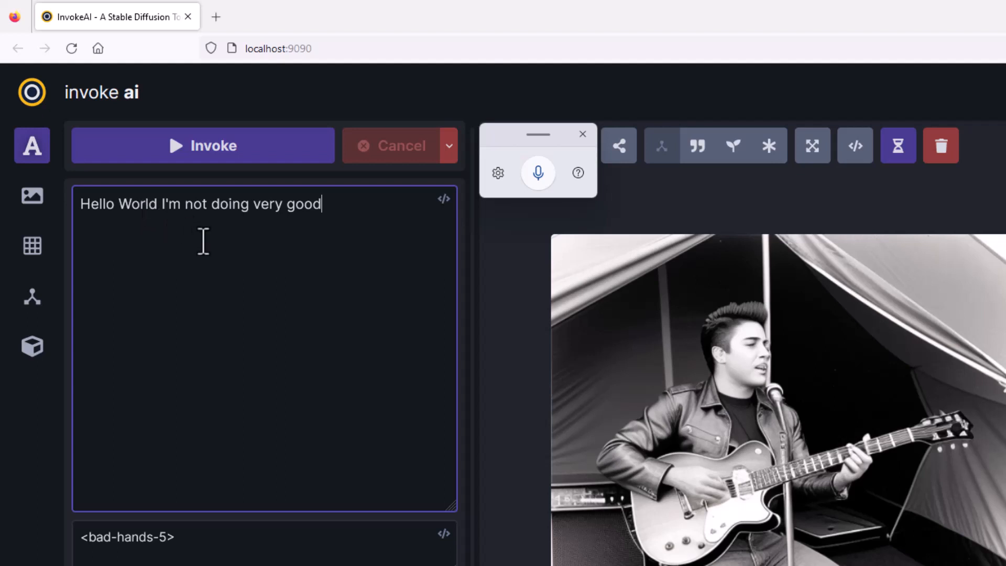
{"action": "left_click_drag", "start_coordinate": [328, 207], "coordinate": [83, 223]}
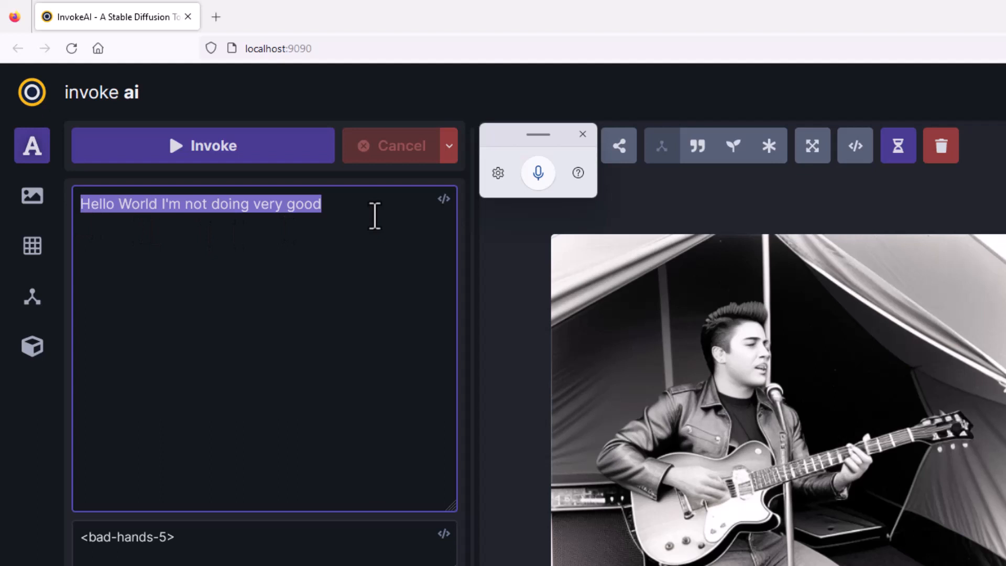
{"action": "left_click", "coordinate": [332, 207]}
{"action": "left_click_drag", "start_coordinate": [333, 206], "coordinate": [244, 204]}
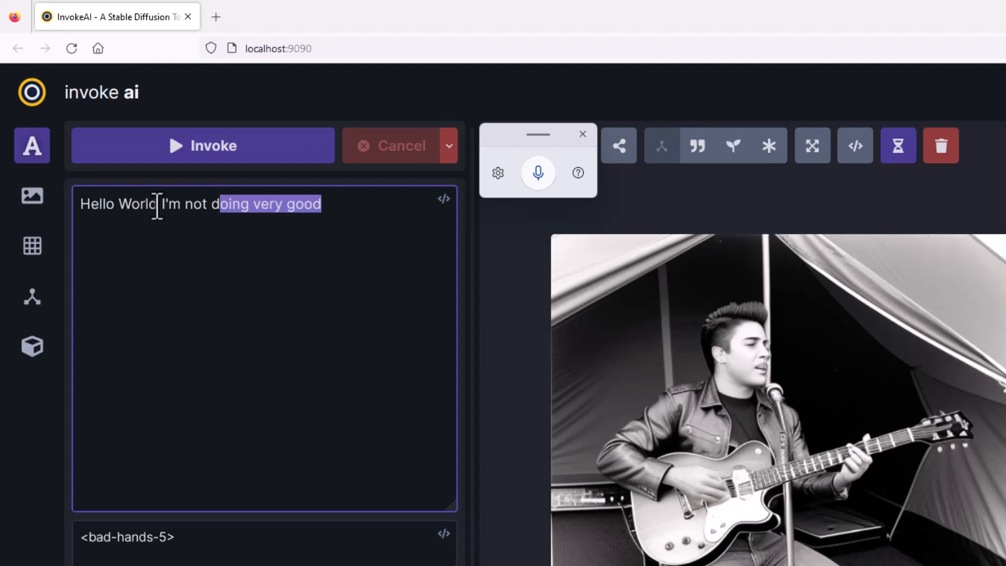
{"action": "left_click_drag", "start_coordinate": [158, 204], "coordinate": [112, 218]}
{"action": "left_click", "coordinate": [235, 235]}
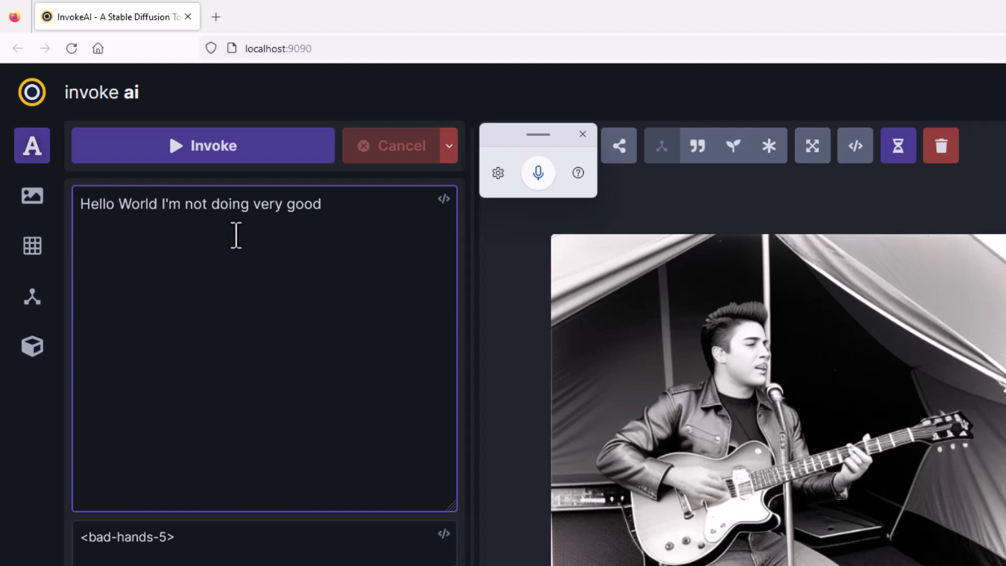
Replace "Hello World" with "Hello Mom" in the positive prompt by voice, and stop listening.
{"action": "left_click", "coordinate": [540, 171]}
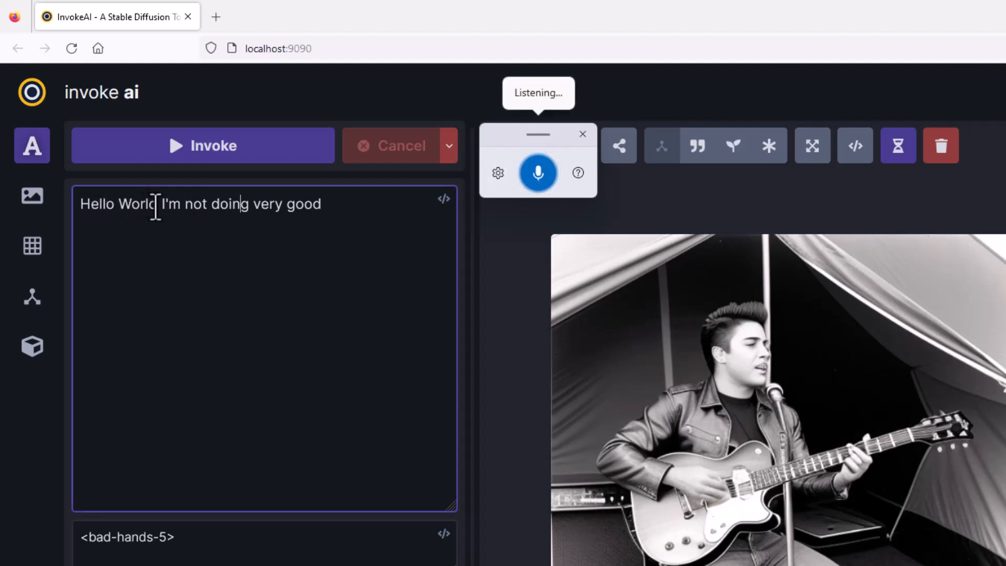
{"action": "left_click_drag", "start_coordinate": [156, 206], "coordinate": [79, 207]}
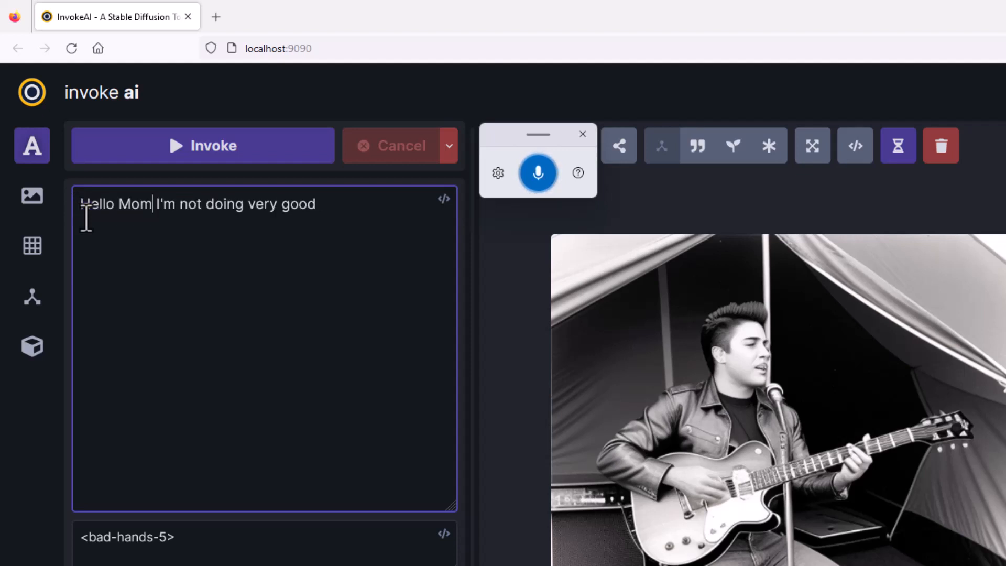
{"action": "left_click", "coordinate": [534, 178]}
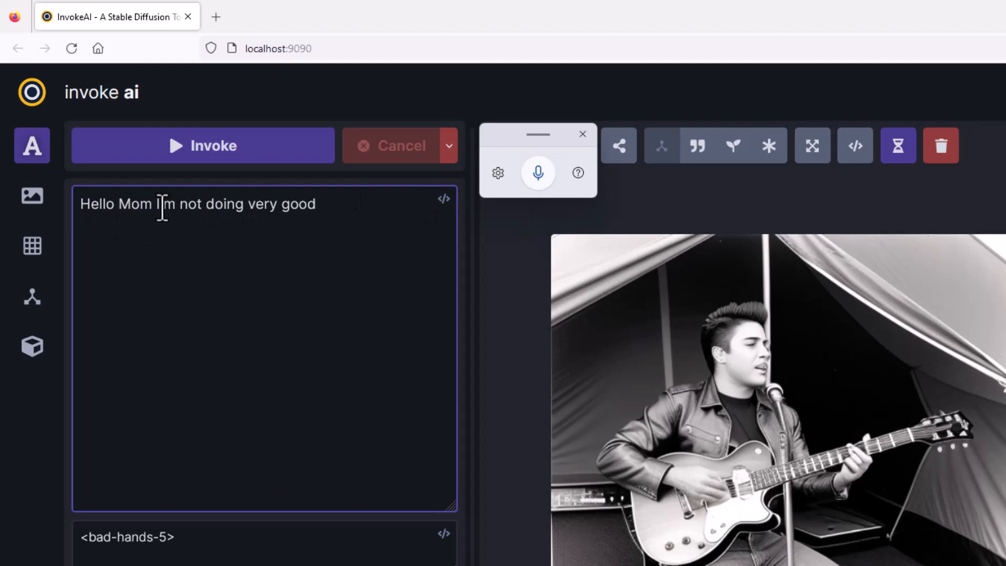
Delete "Hello Mom" from the positive prompt and clear the rest of the sentence.
{"action": "left_click_drag", "start_coordinate": [152, 205], "coordinate": [81, 209]}
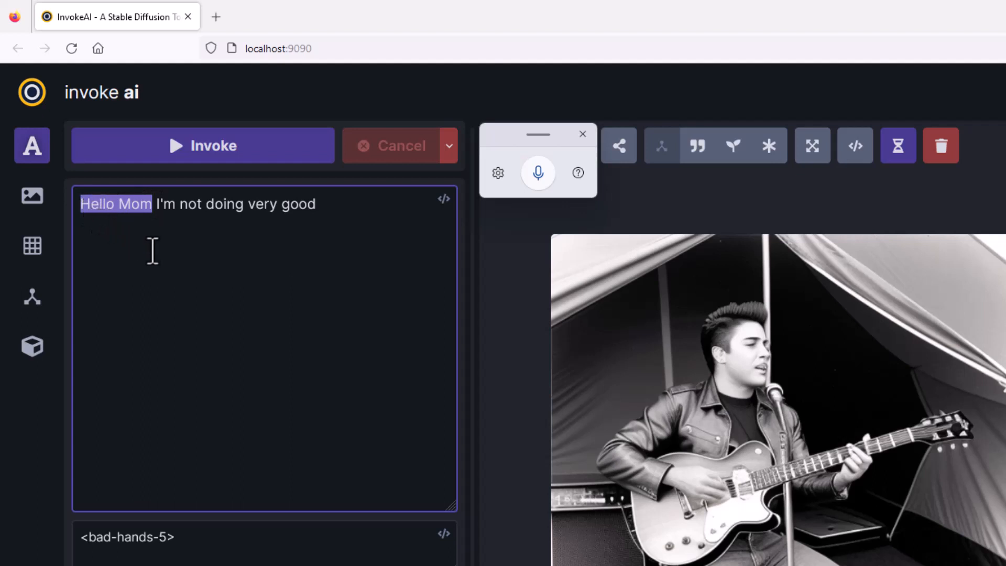
{"action": "left_click", "coordinate": [292, 258]}
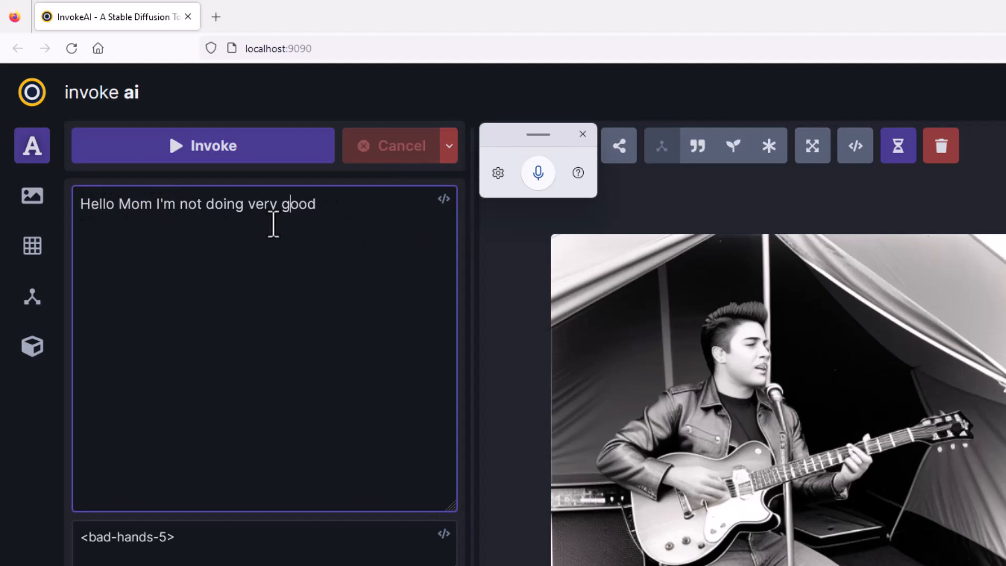
{"action": "left_click", "coordinate": [536, 180]}
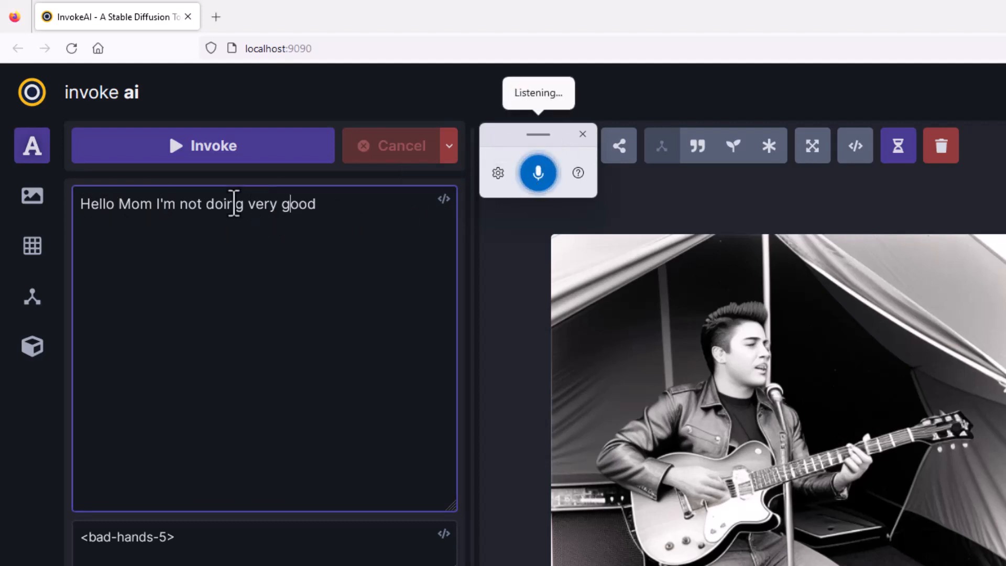
{"action": "left_click_drag", "start_coordinate": [152, 208], "coordinate": [78, 208]}
{"action": "key", "text": "BackSpace"}
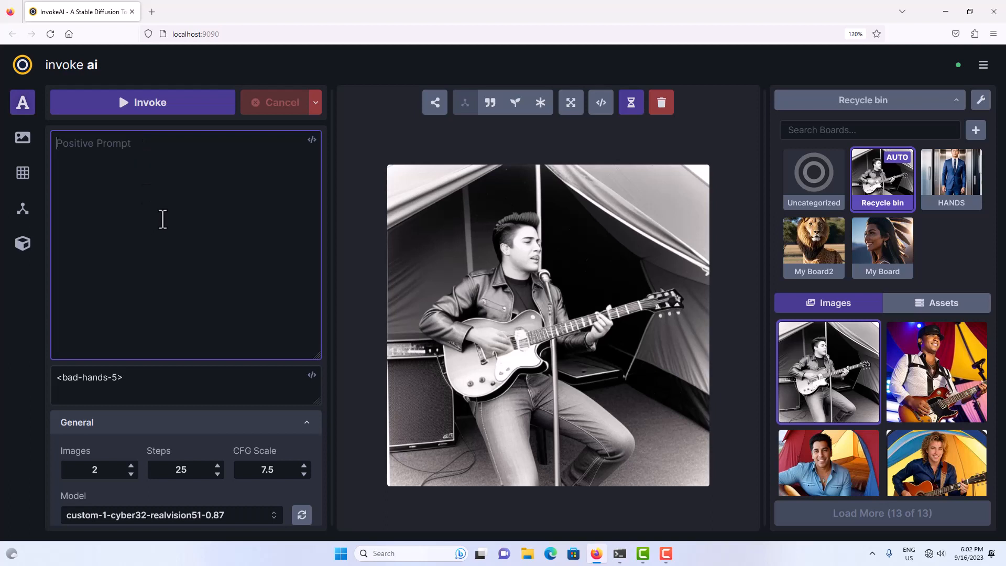
Set the number of images to 2 in the general generation settings.
{"action": "scroll", "coordinate": [163, 219], "scroll_direction": "down", "scroll_amount": 3}
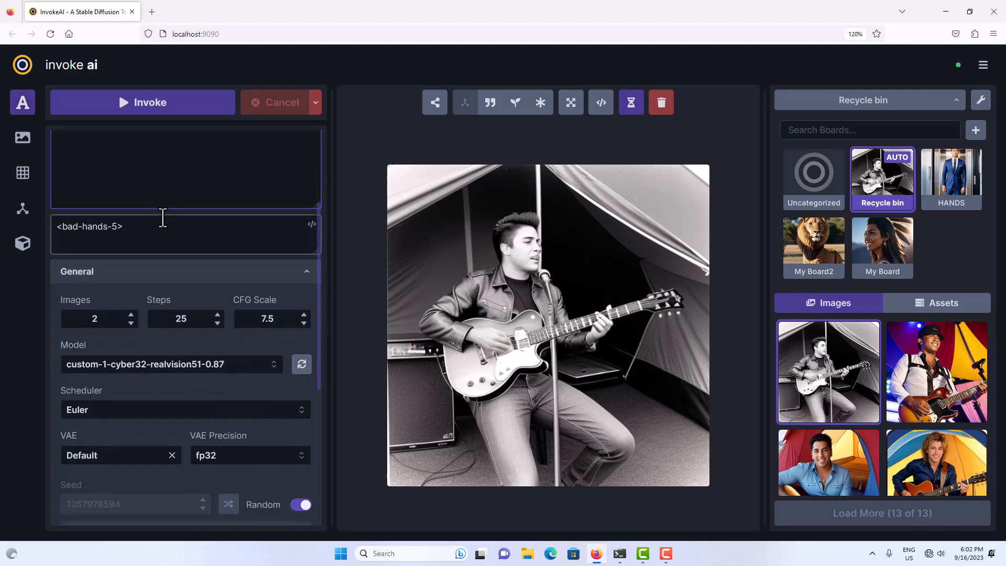
{"action": "left_click", "coordinate": [95, 316]}
{"action": "key", "text": "BackSpace"}
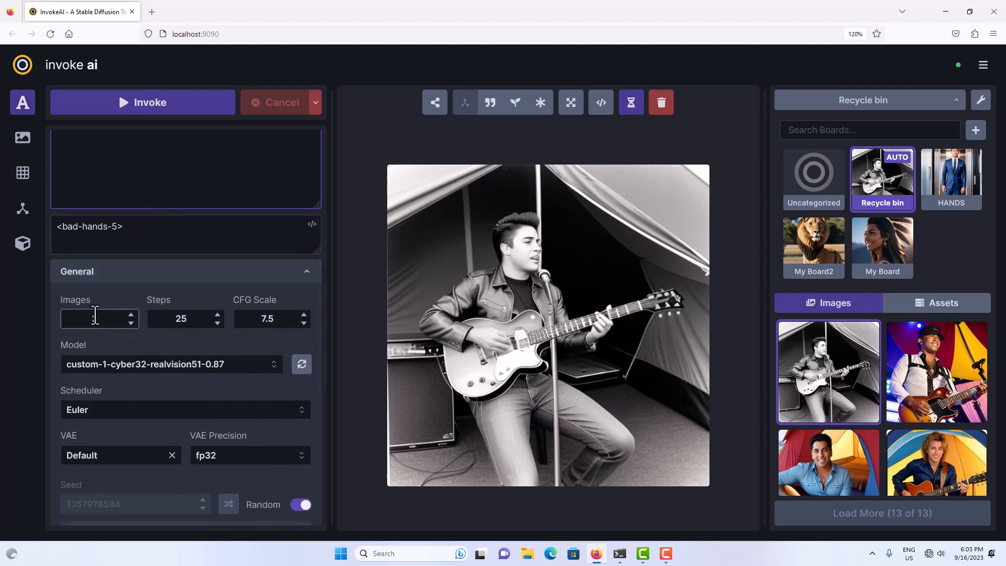
{"action": "type", "text": "2"}
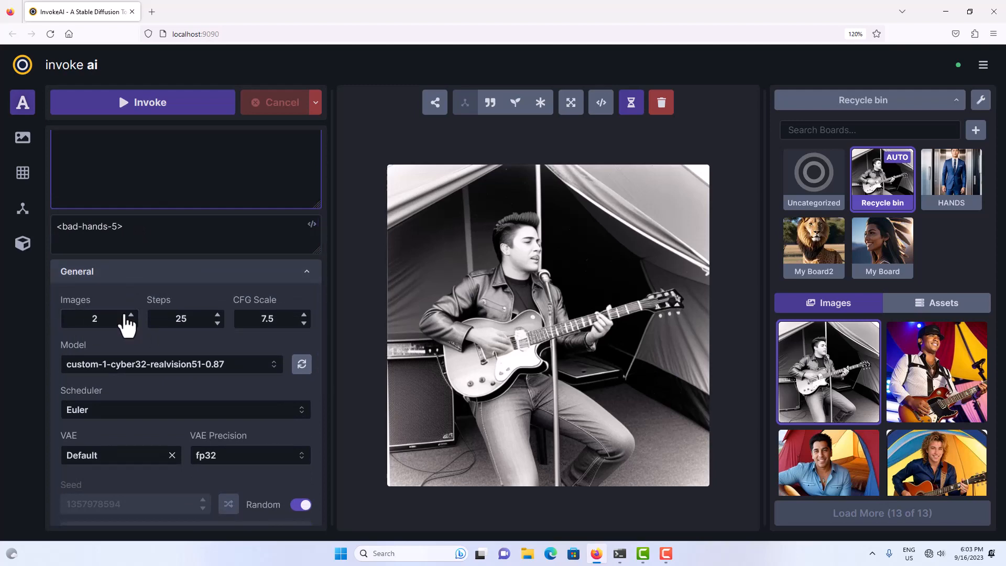
Enable Dynamic Prompts and turn on Combinatorial Generation.
{"action": "scroll", "coordinate": [128, 324], "scroll_direction": "down", "scroll_amount": 5}
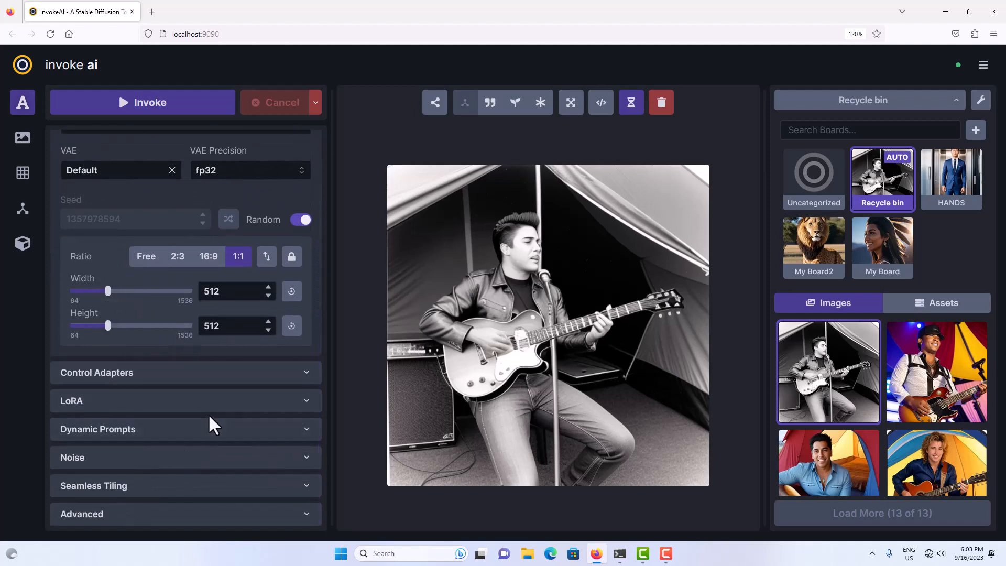
{"action": "left_click", "coordinate": [232, 430]}
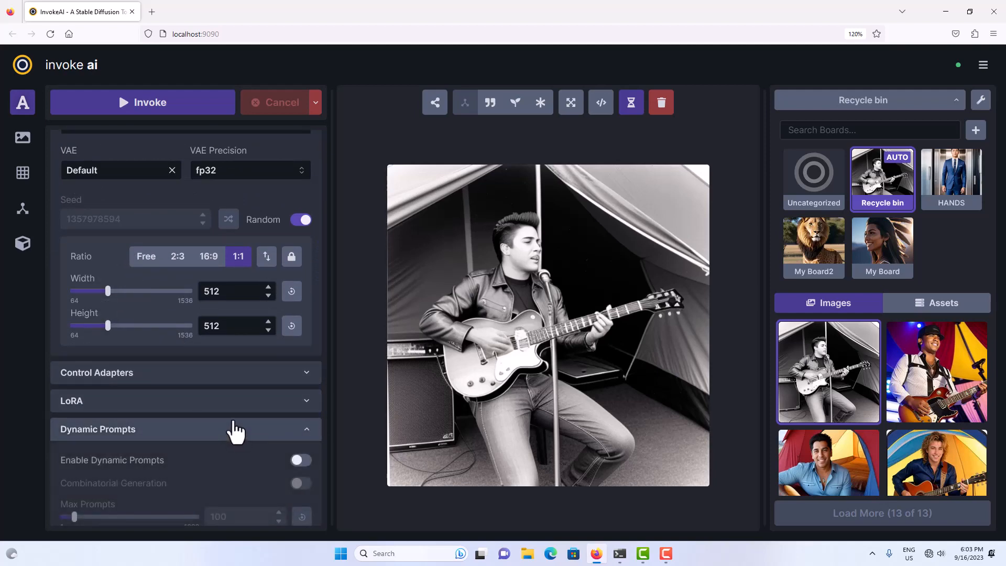
{"action": "scroll", "coordinate": [239, 427], "scroll_direction": "down", "scroll_amount": 1}
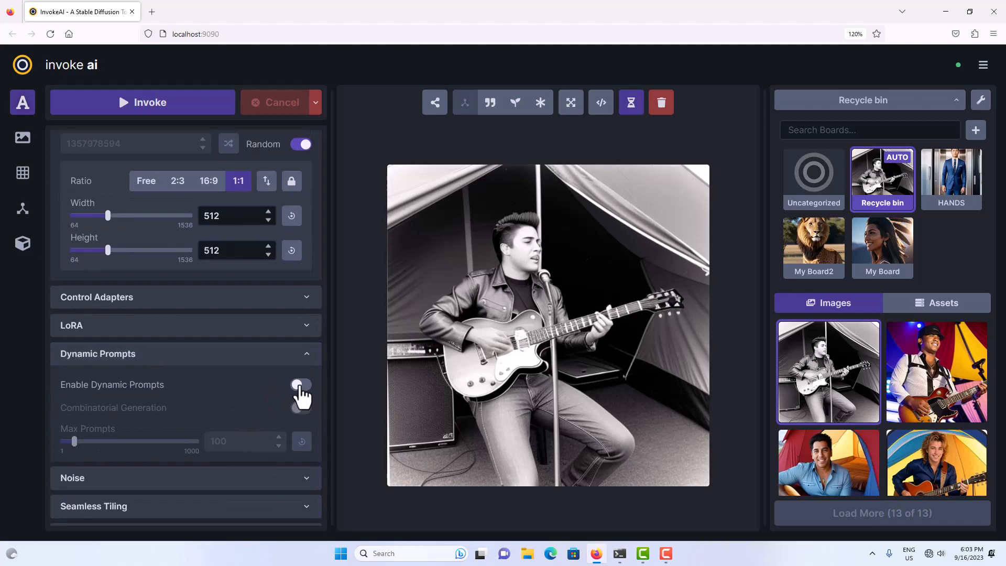
{"action": "left_click", "coordinate": [300, 385]}
{"action": "left_click", "coordinate": [299, 408]}
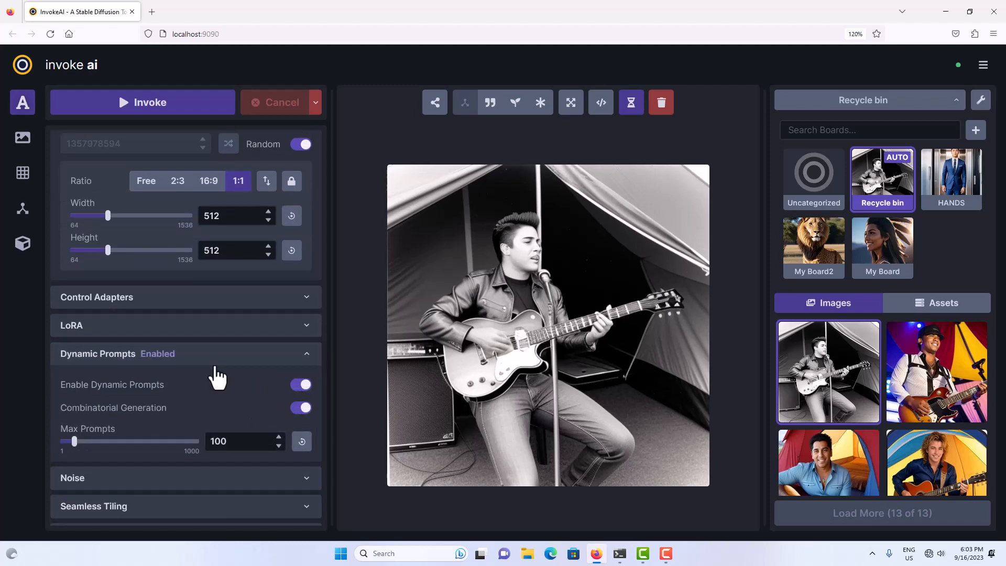
Dictate "{a dog | a cat | a pig}" as the positive prompt and generate the images.
{"action": "scroll", "coordinate": [217, 376], "scroll_direction": "up", "scroll_amount": 7}
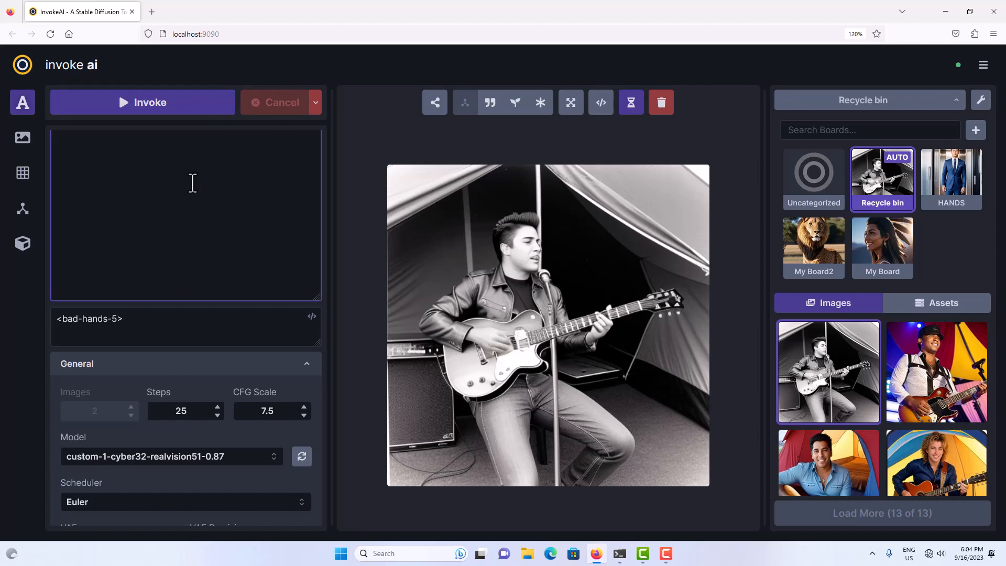
{"action": "key", "text": "super+h"}
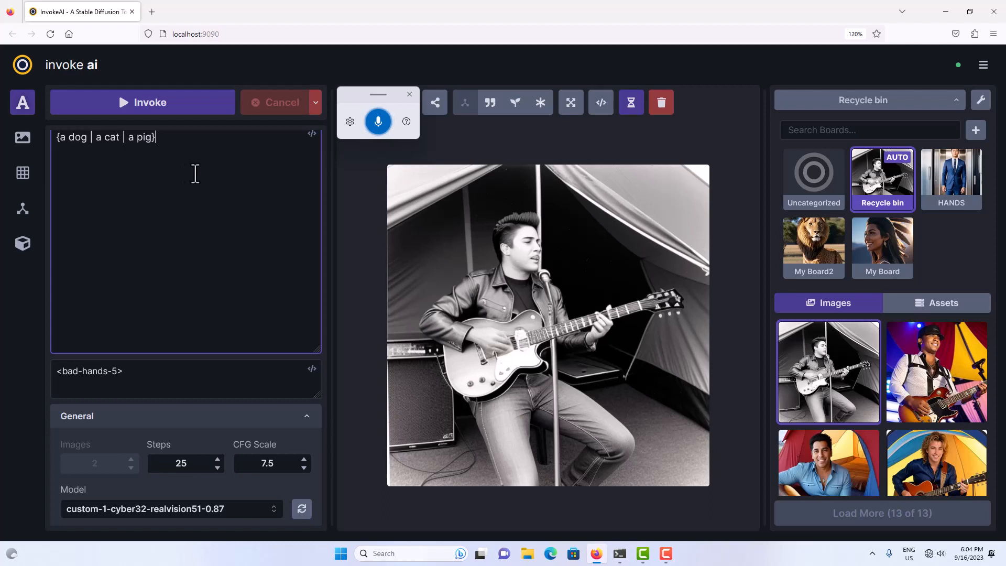
{"action": "left_click", "coordinate": [176, 115]}
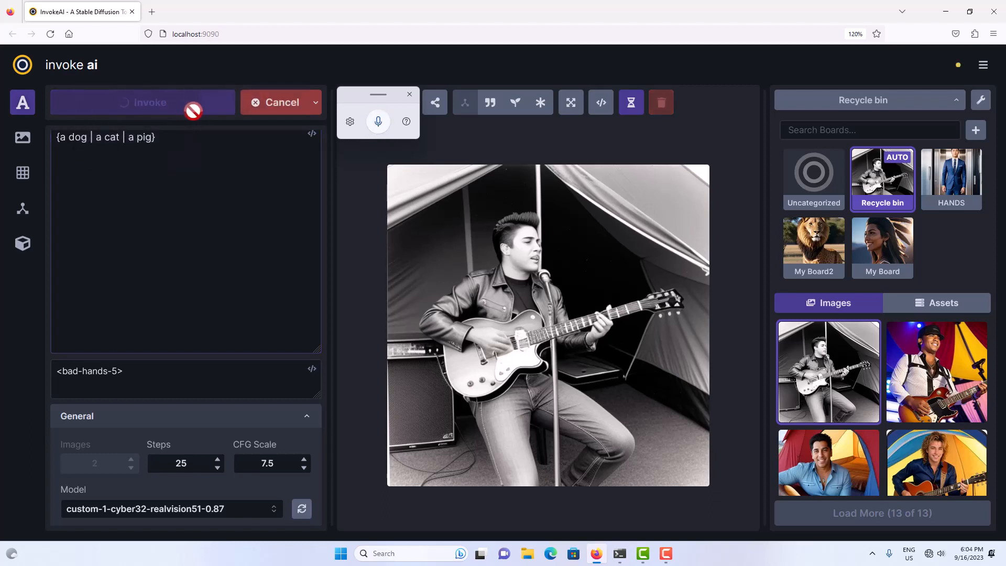
{"action": "left_click", "coordinate": [376, 122]}
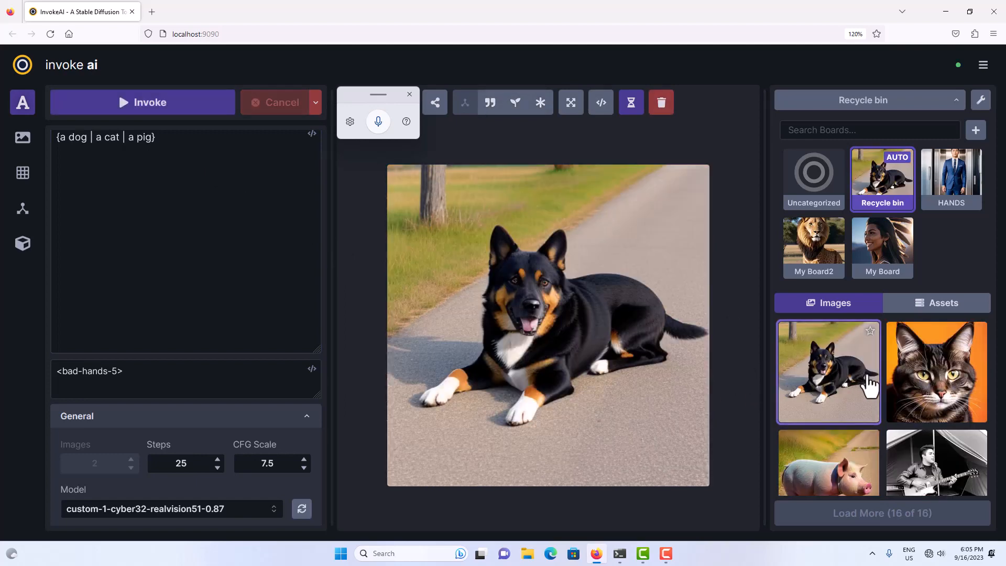
View the generated cat and pig images at full size from the gallery.
{"action": "left_click", "coordinate": [912, 386]}
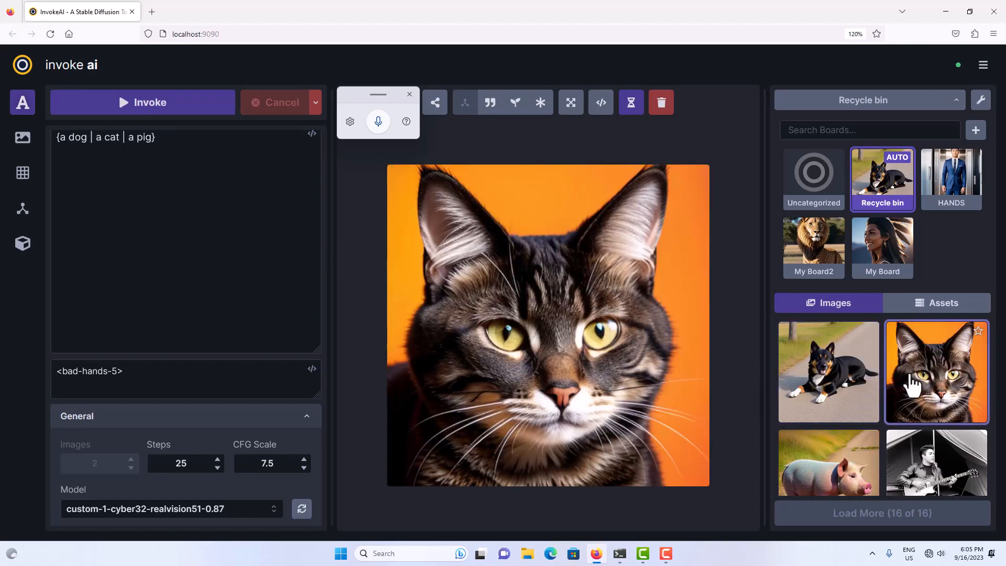
{"action": "left_click", "coordinate": [847, 458]}
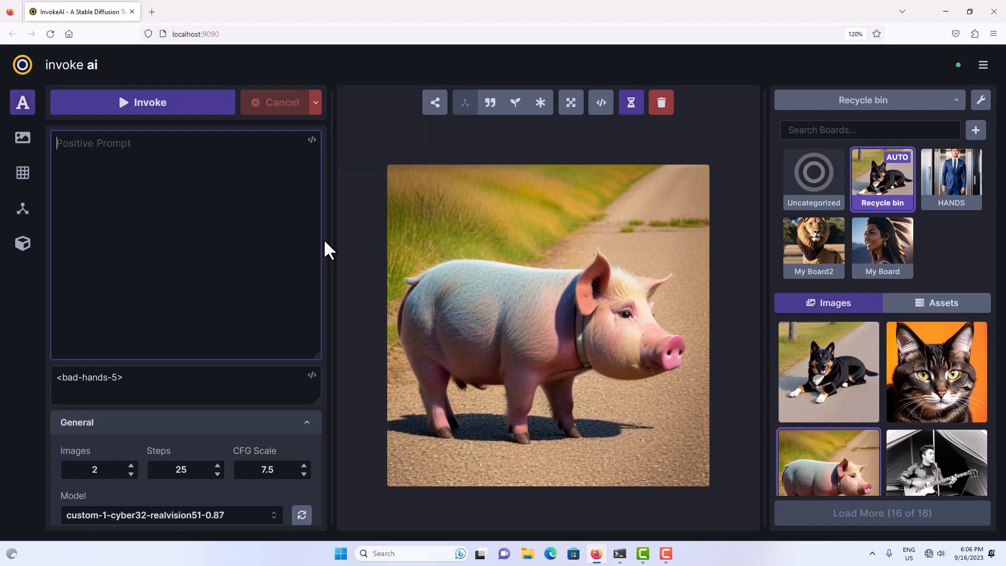
Open voice typing for the positive prompt, try repositioning its floating bar, and dictate "A pig, a dog, a cat,".
{"action": "left_click", "coordinate": [296, 240]}
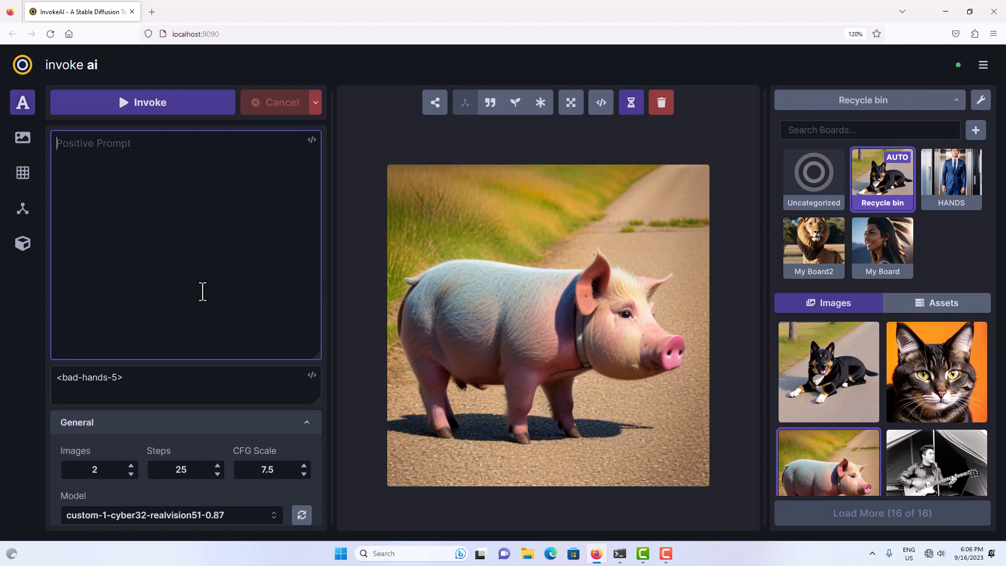
{"action": "key", "text": "super+h"}
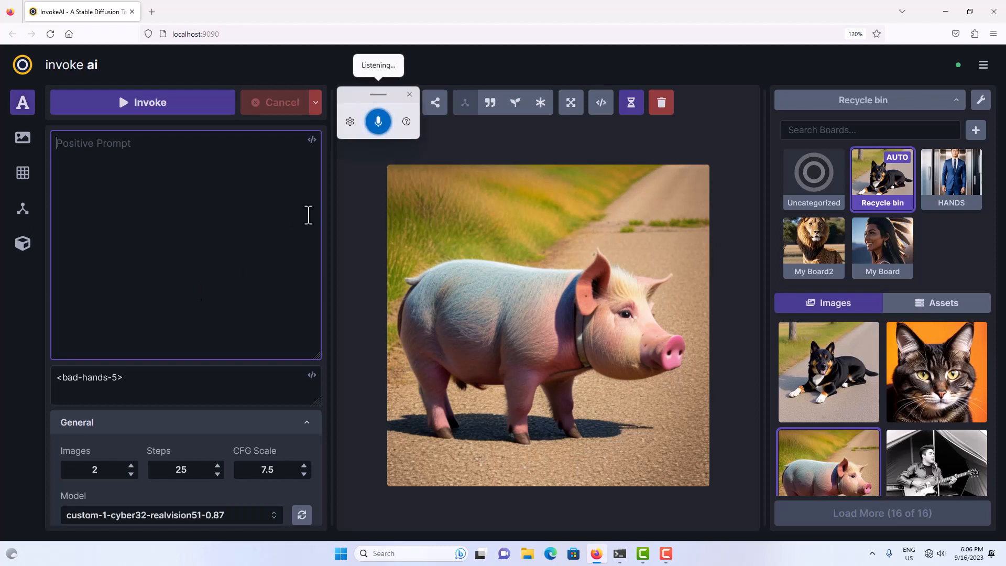
{"action": "left_click", "coordinate": [378, 131]}
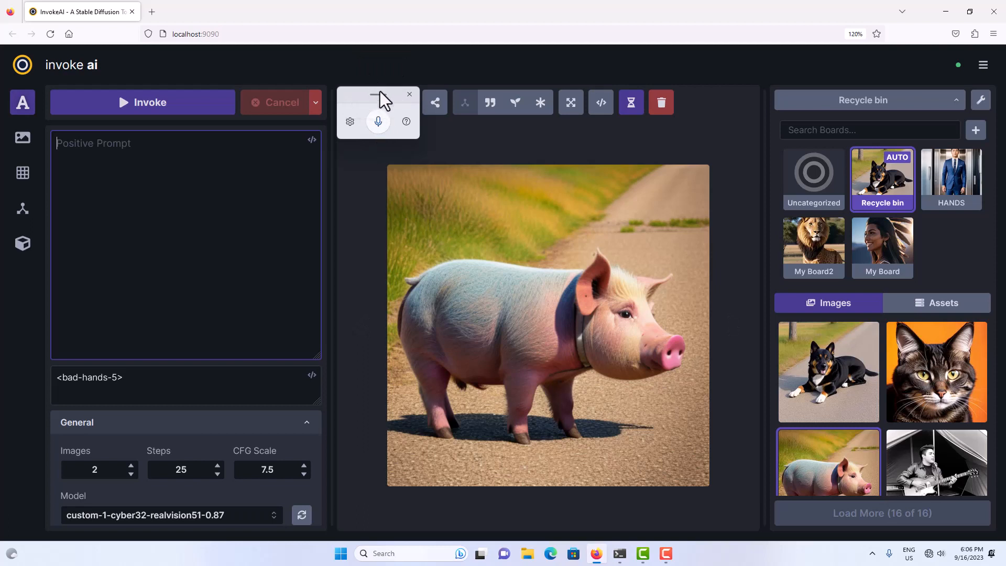
{"action": "left_click_drag", "start_coordinate": [381, 95], "coordinate": [370, 206]}
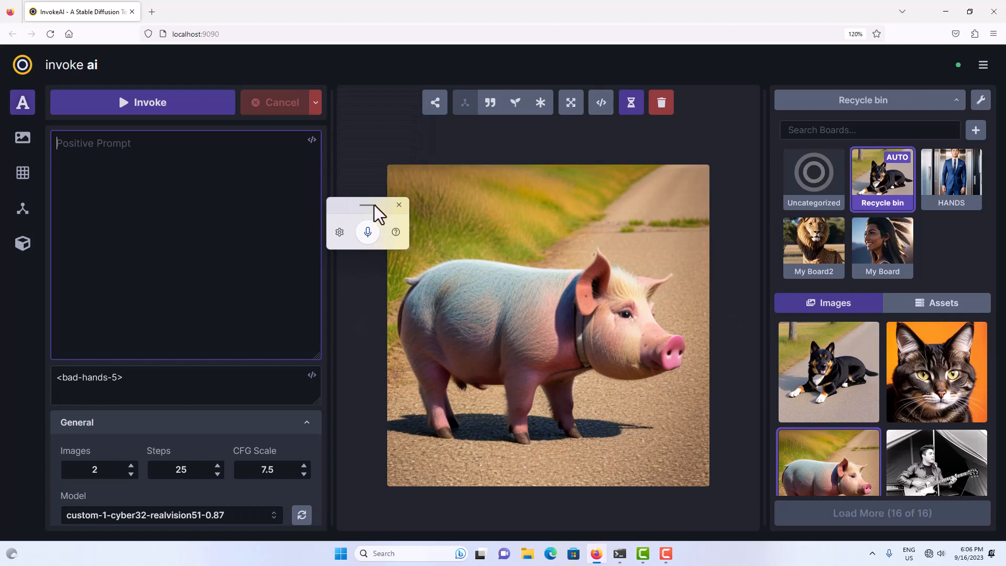
{"action": "left_click_drag", "start_coordinate": [369, 206], "coordinate": [373, 99]}
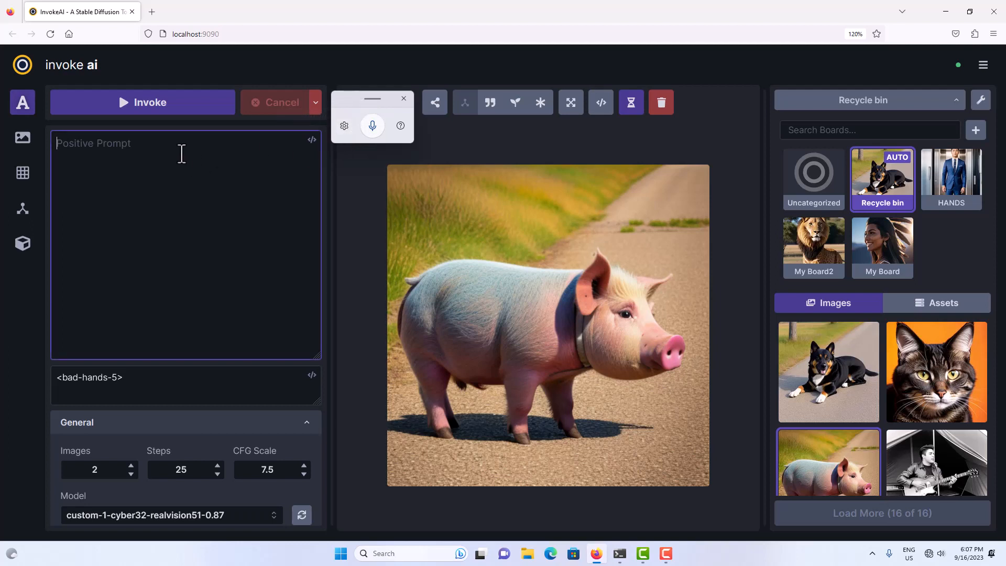
{"action": "left_click", "coordinate": [371, 126]}
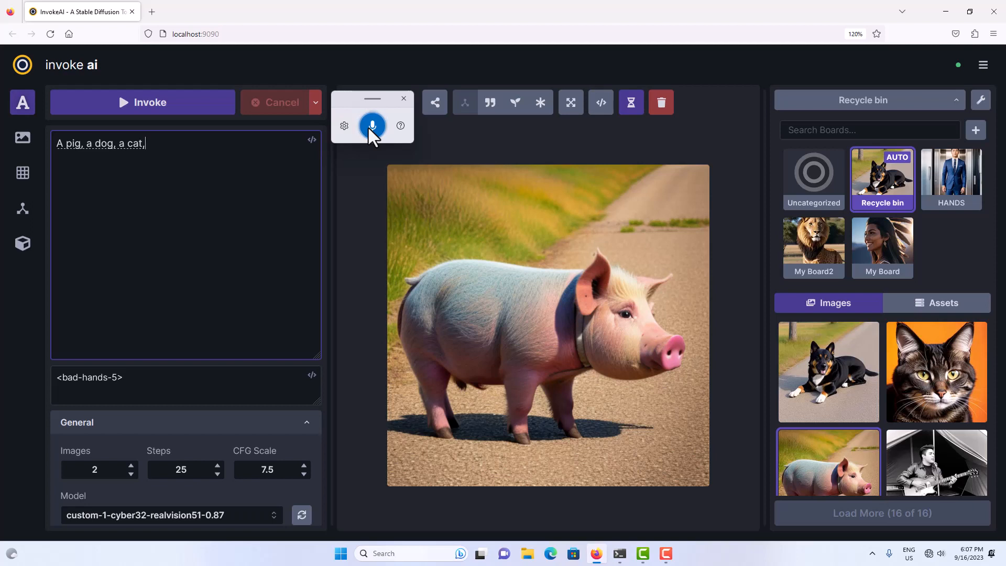
{"action": "left_click", "coordinate": [369, 127]}
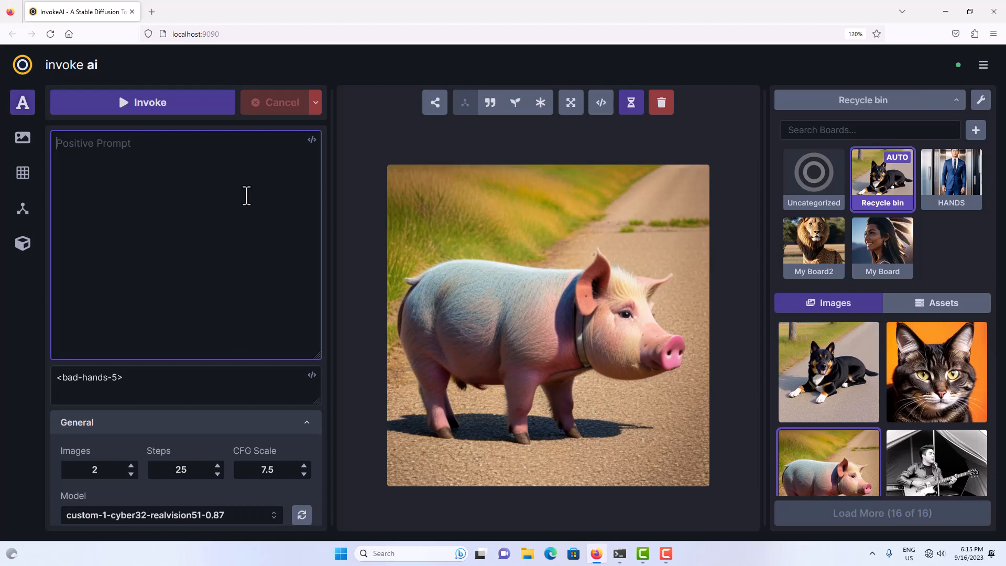
Dictate "A pig, and a dog, and a horse," as the positive prompt and check the voice typing settings.
{"action": "key", "text": "super+h"}
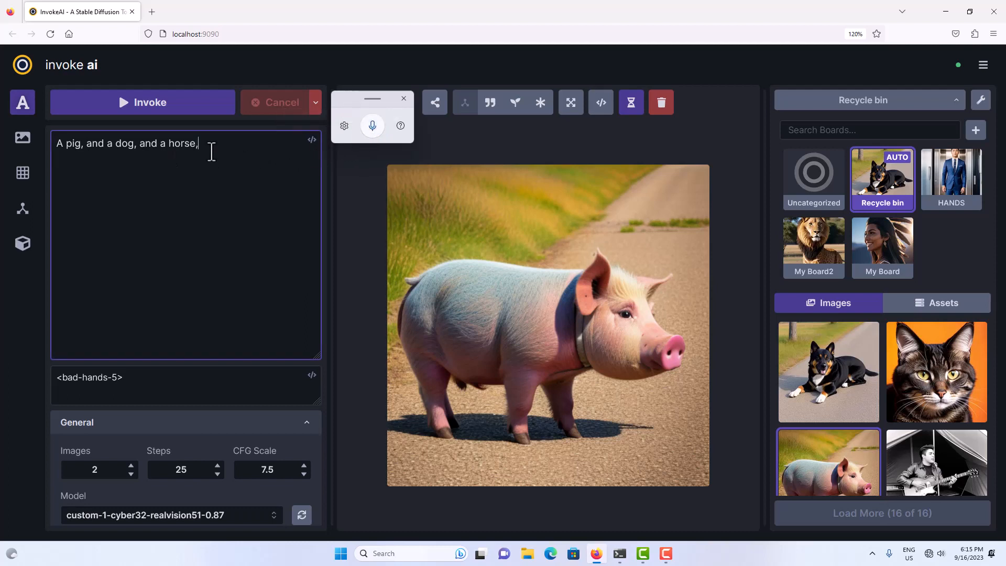
{"action": "left_click", "coordinate": [345, 126]}
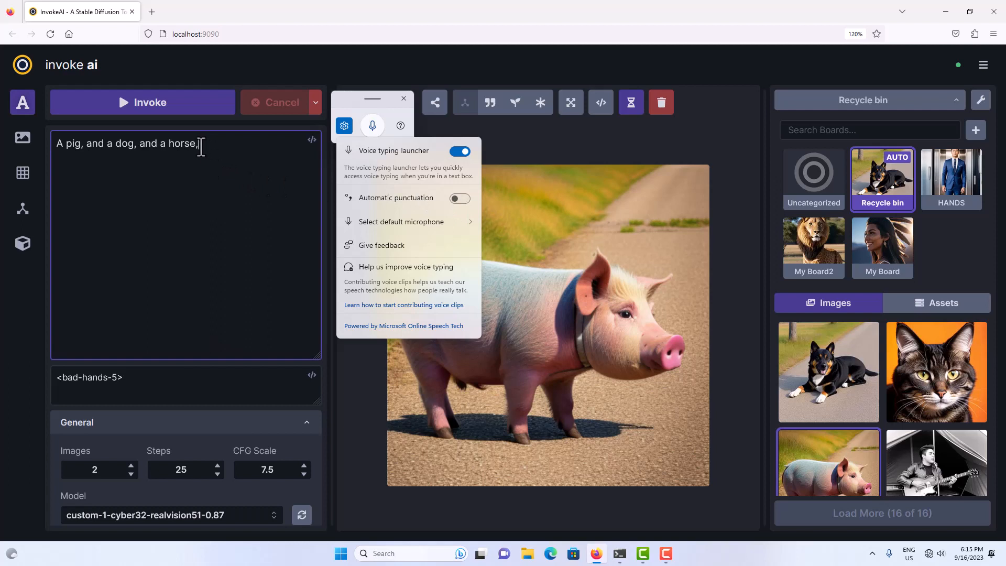
{"action": "left_click", "coordinate": [342, 126]}
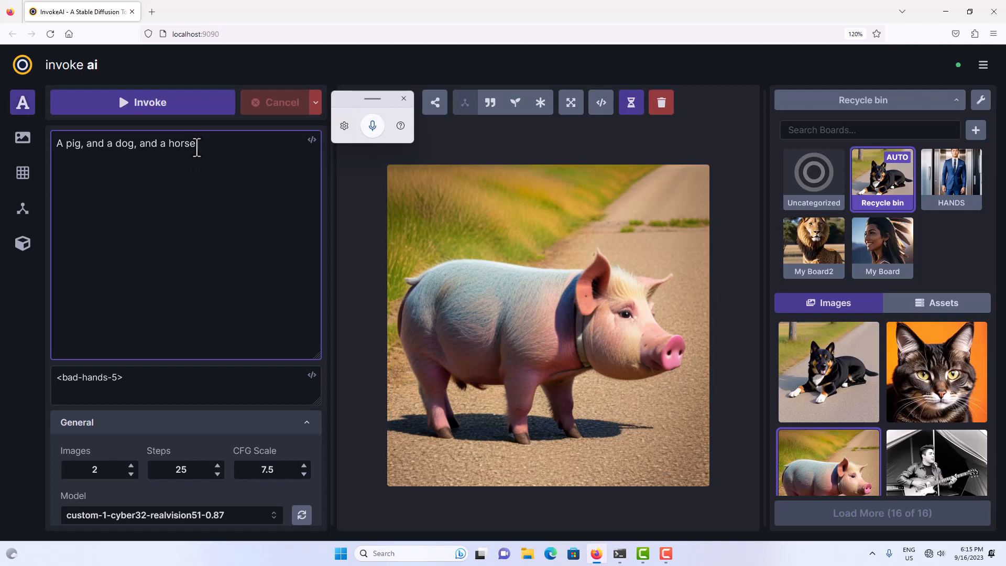
Replace the positive prompt with a dictated one about a man named Johnny B Goode playing guitar in his tent, and generate the images.
{"action": "type", "text": ","}
{"action": "key", "text": "ctrl+a"}
{"action": "key", "text": "BackSpace"}
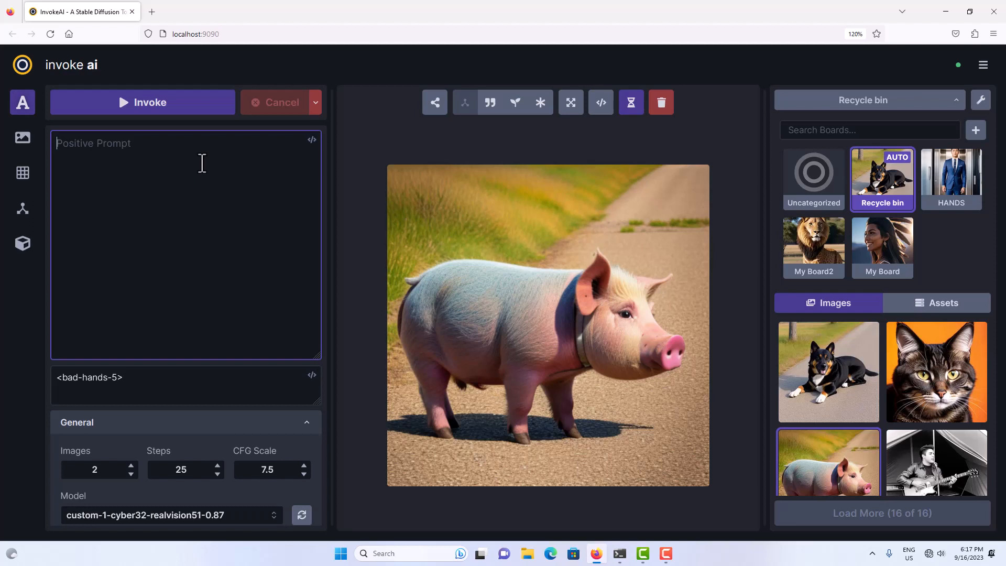
{"action": "key", "text": "super+h"}
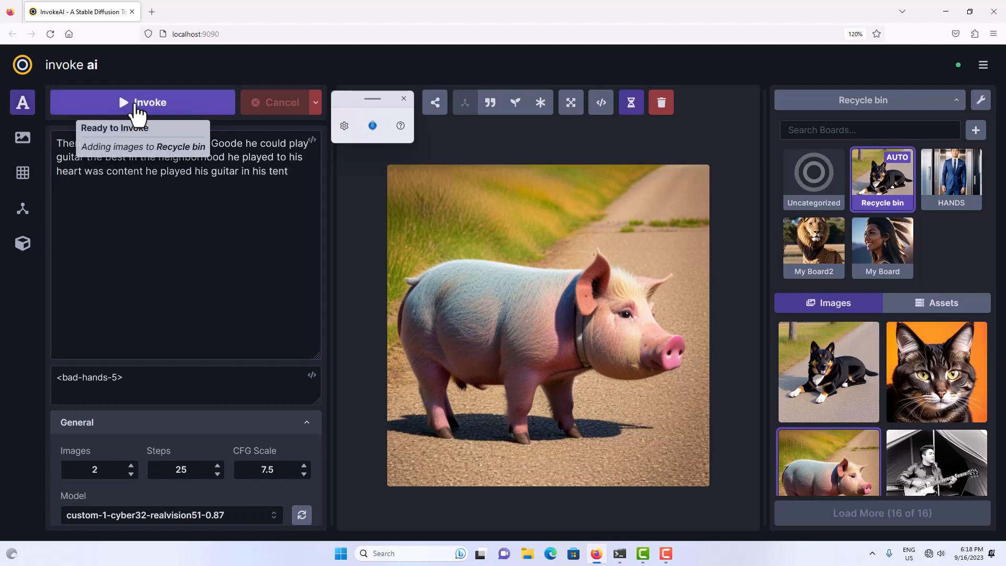
{"action": "left_click", "coordinate": [136, 104]}
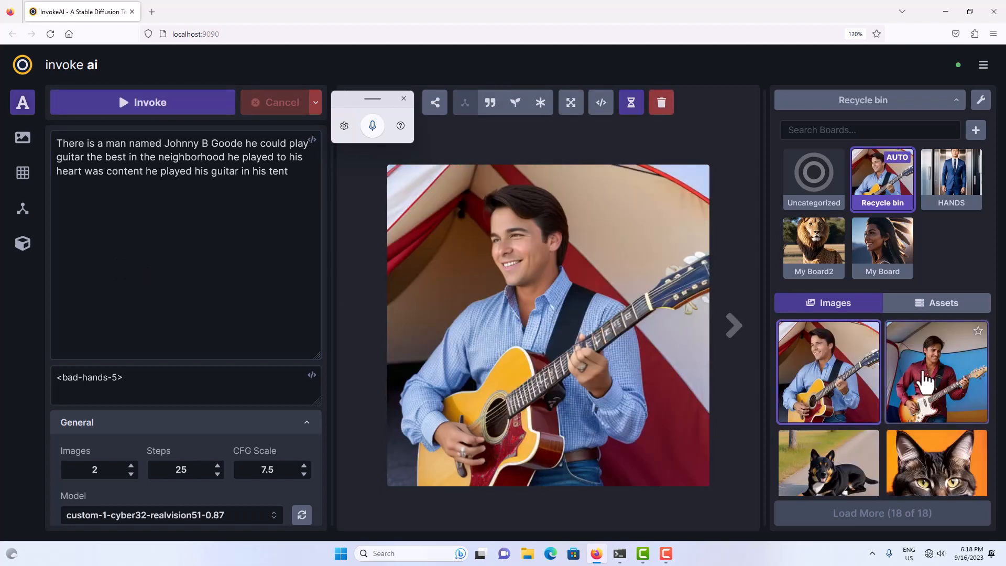
View the two newly generated guitarist images at full size from the gallery, switching between them to compare.
{"action": "left_click", "coordinate": [926, 381]}
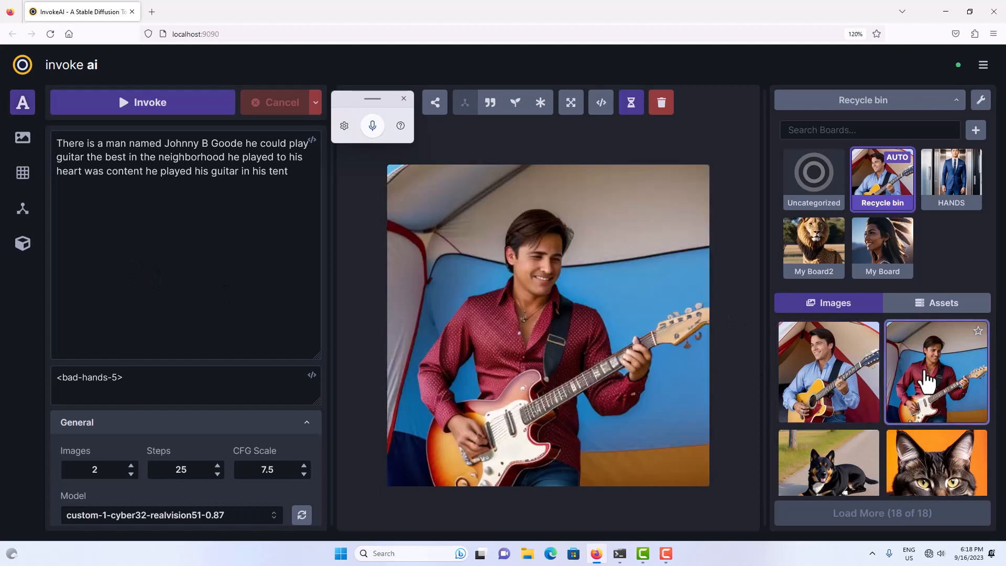
{"action": "left_click", "coordinate": [857, 379]}
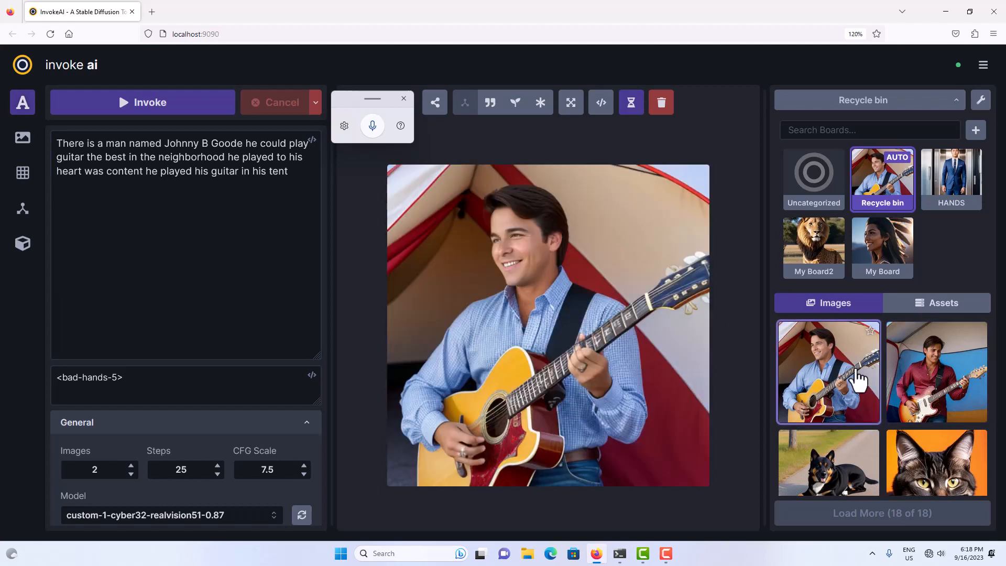
{"action": "left_click", "coordinate": [907, 384]}
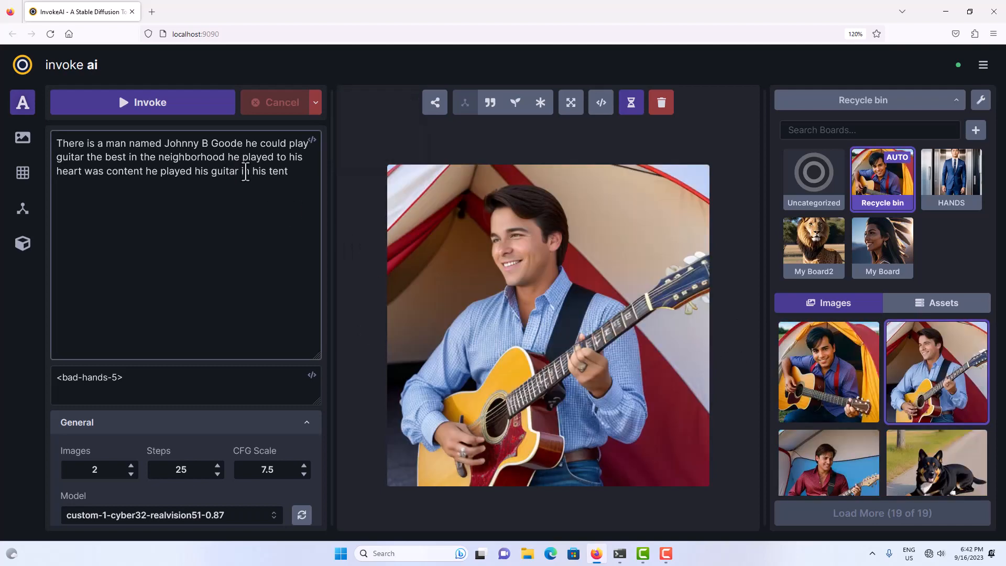
Open voice typing at the end of the positive prompt, pause it, and review its launcher and punctuation settings.
{"action": "left_click", "coordinate": [262, 178]}
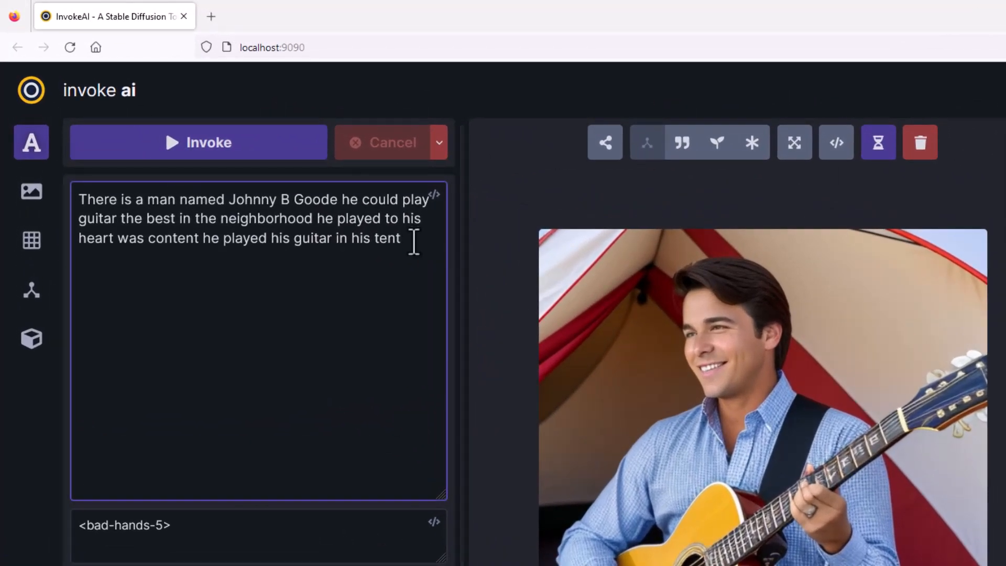
{"action": "left_click", "coordinate": [413, 242]}
{"action": "key", "text": "super+h"}
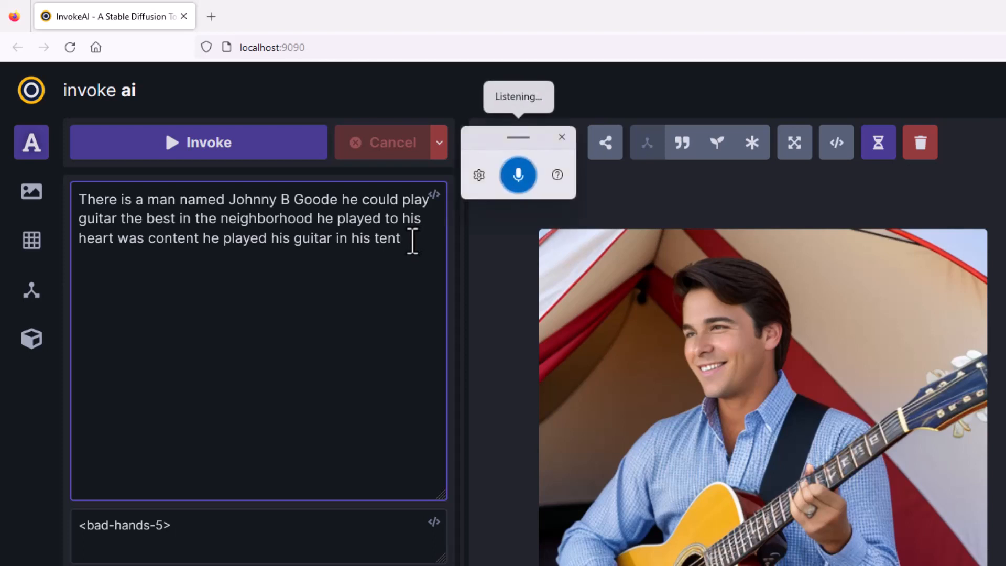
{"action": "left_click", "coordinate": [515, 168]}
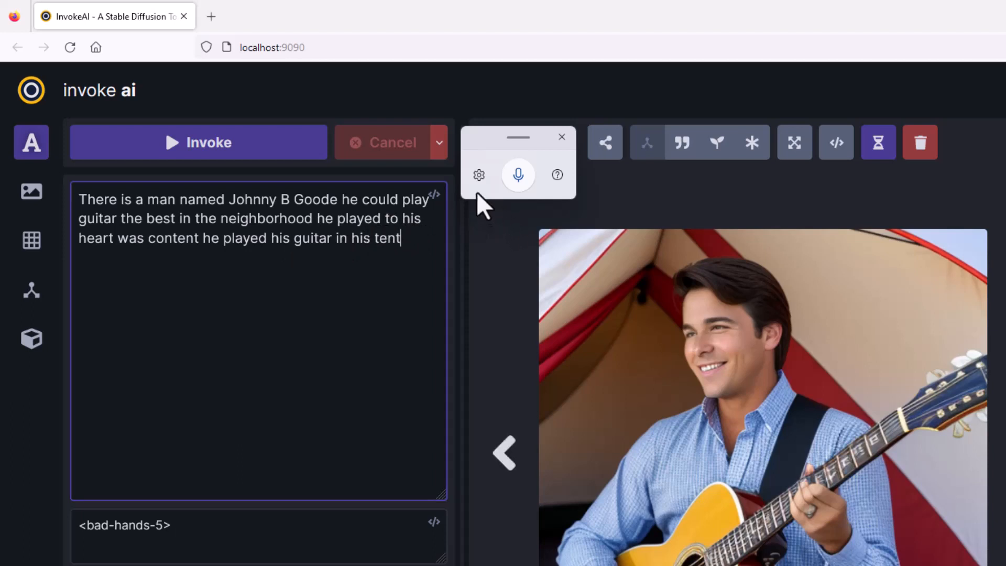
{"action": "left_click", "coordinate": [478, 175]}
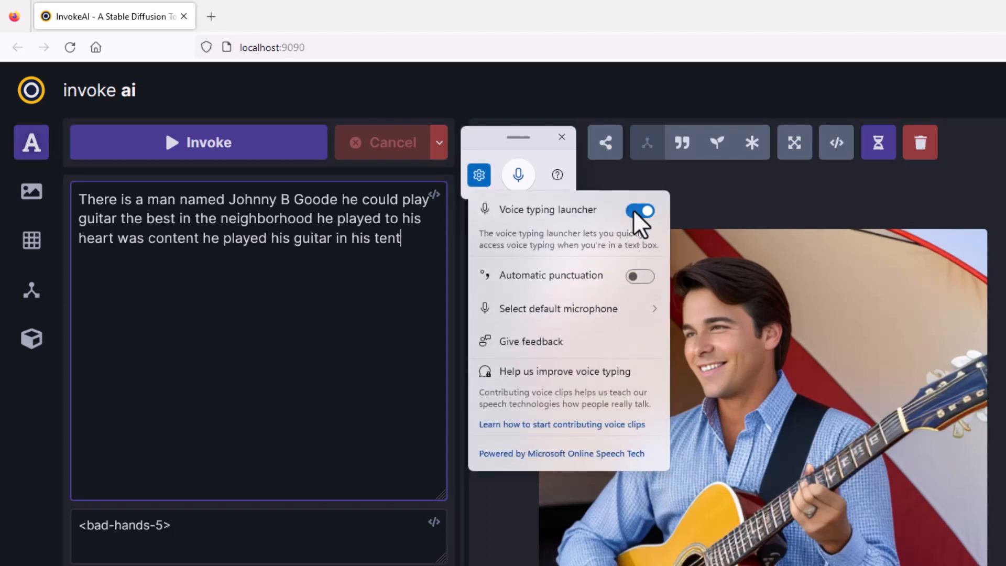
{"action": "left_click", "coordinate": [480, 177]}
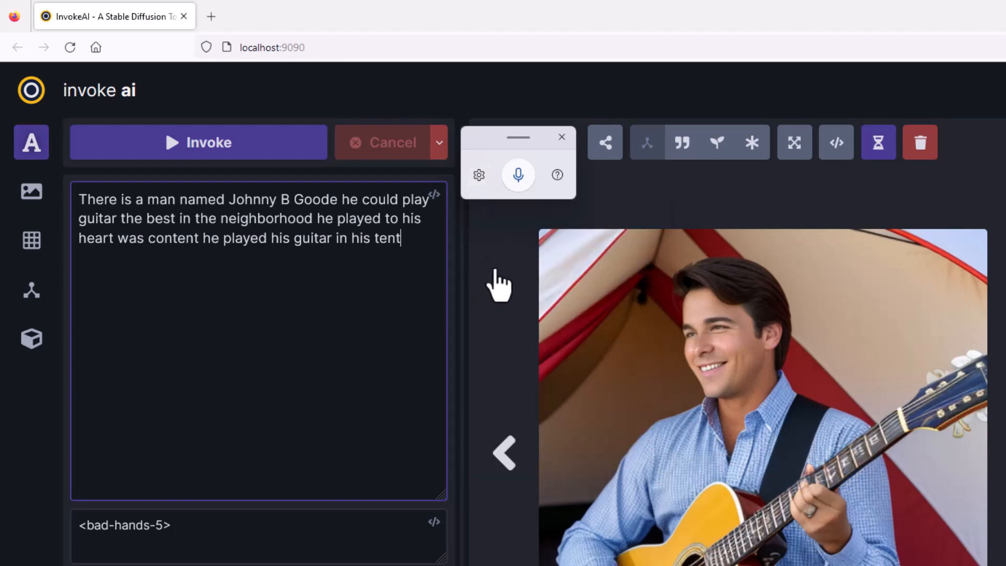
Try to start voice typing while no text box is selected, and dismiss the notice.
{"action": "left_click", "coordinate": [495, 285]}
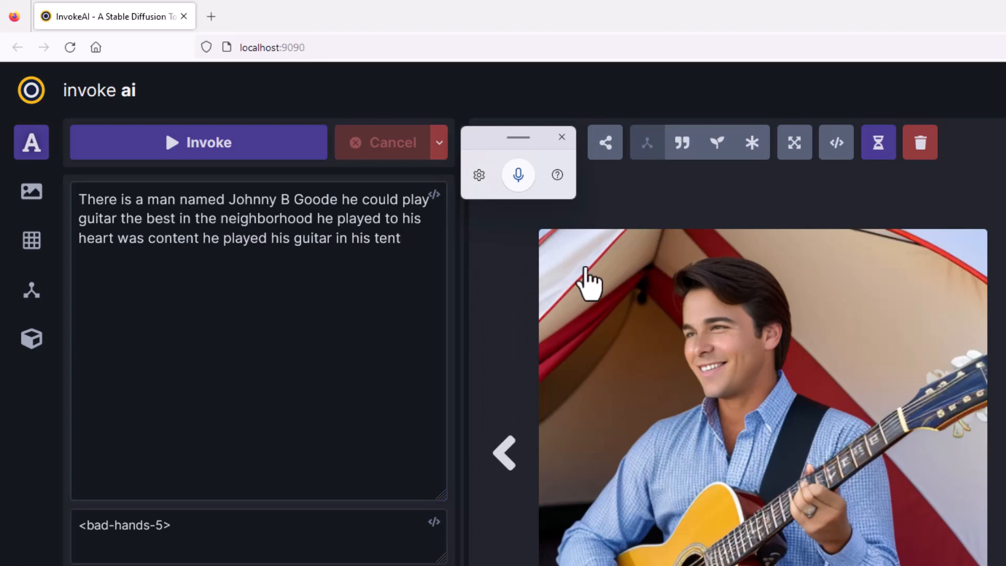
{"action": "left_click", "coordinate": [521, 176]}
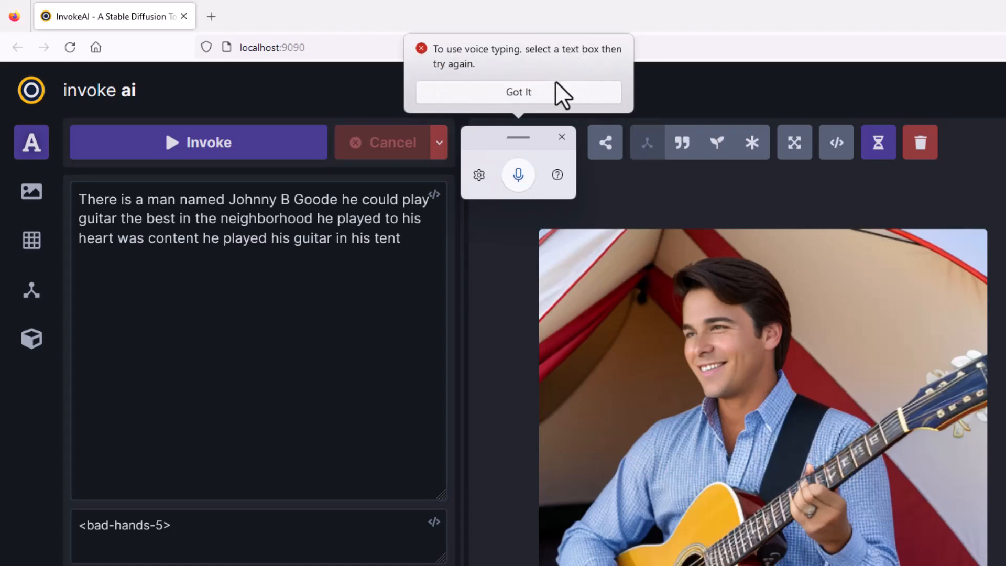
{"action": "left_click", "coordinate": [546, 93]}
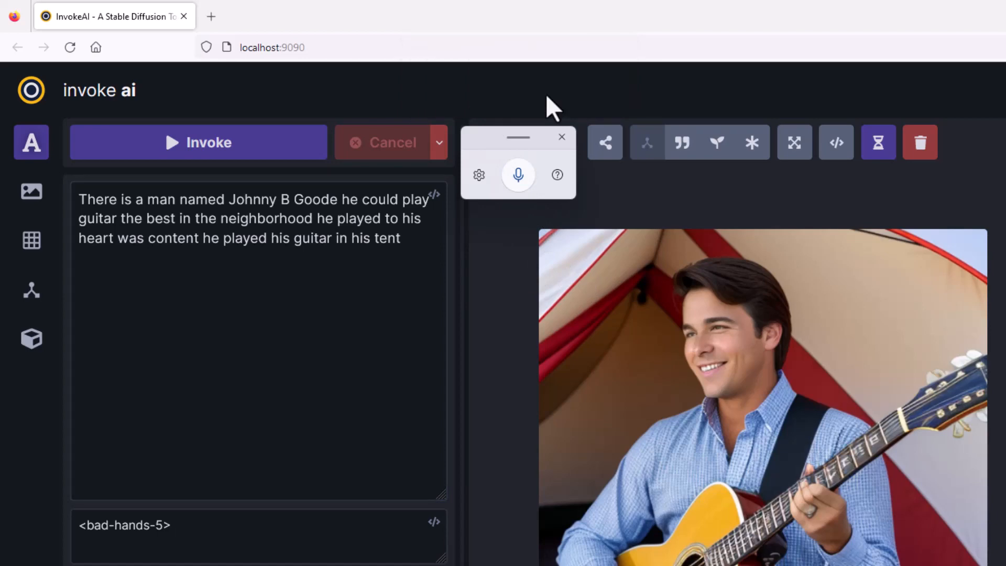
Dictate "See now it's recording" at the end of the positive prompt and pause voice typing.
{"action": "left_click", "coordinate": [404, 240]}
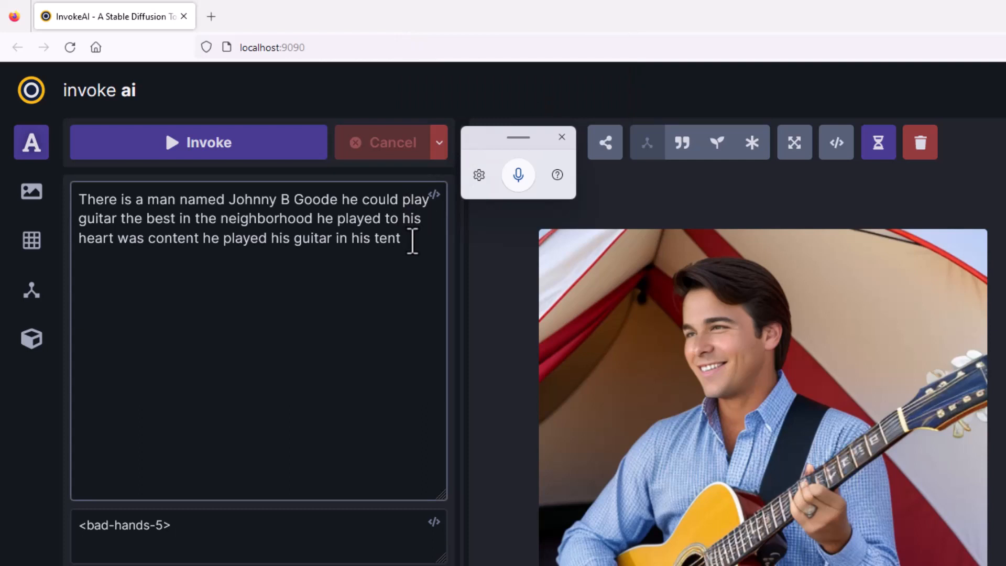
{"action": "left_click", "coordinate": [518, 174]}
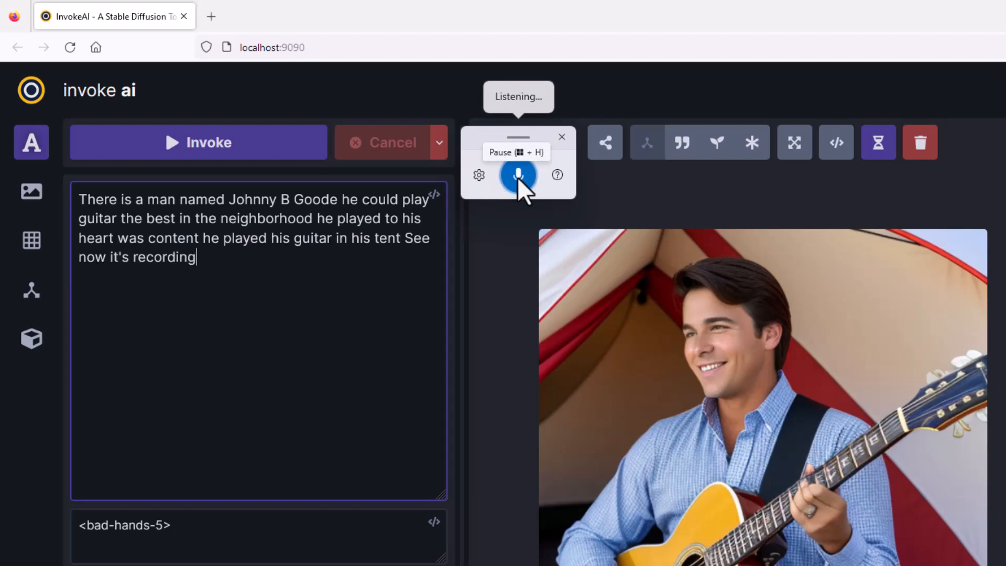
{"action": "left_click", "coordinate": [518, 176]}
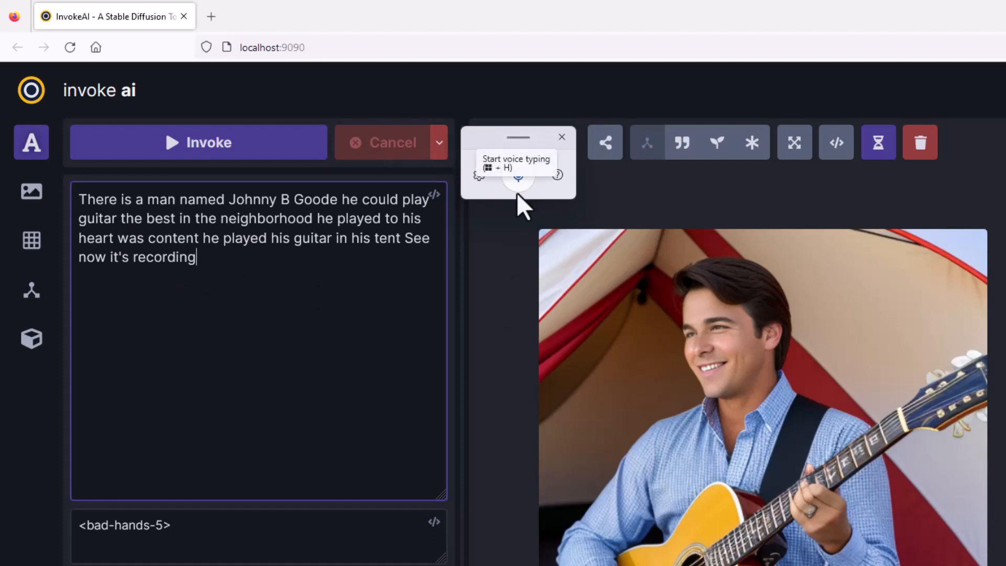
{"action": "left_click", "coordinate": [231, 153]}
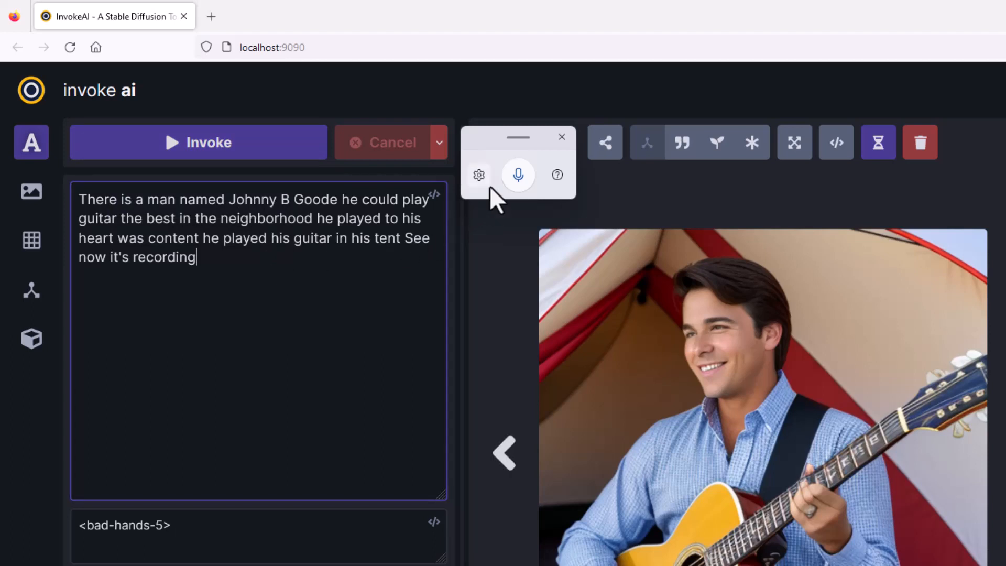
Replace the positive prompt by dictating "There is a man named Johnny B good" and generate the images.
{"action": "left_click_drag", "start_coordinate": [227, 265], "coordinate": [67, 191]}
{"action": "key", "text": "BackSpace"}
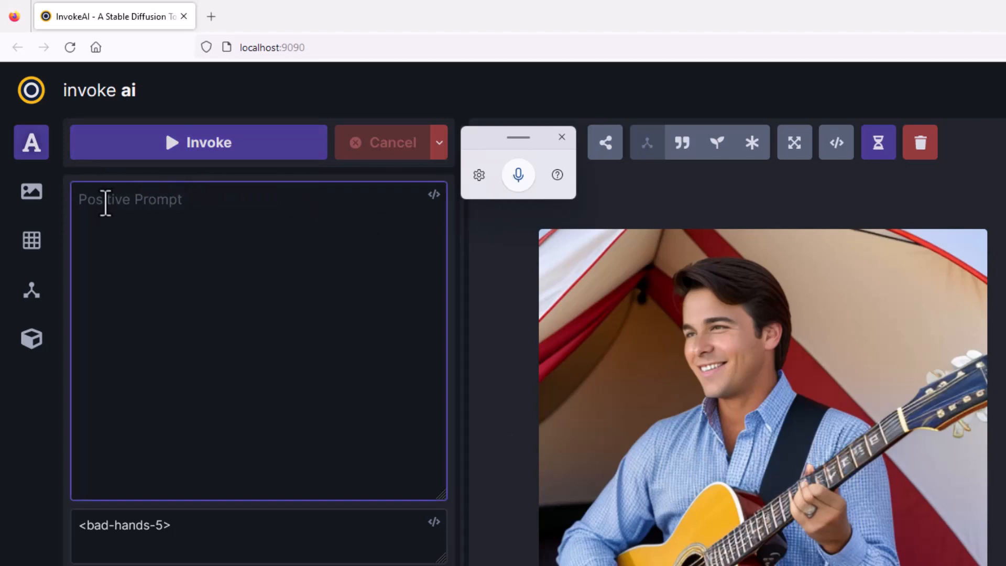
{"action": "left_click", "coordinate": [516, 178]}
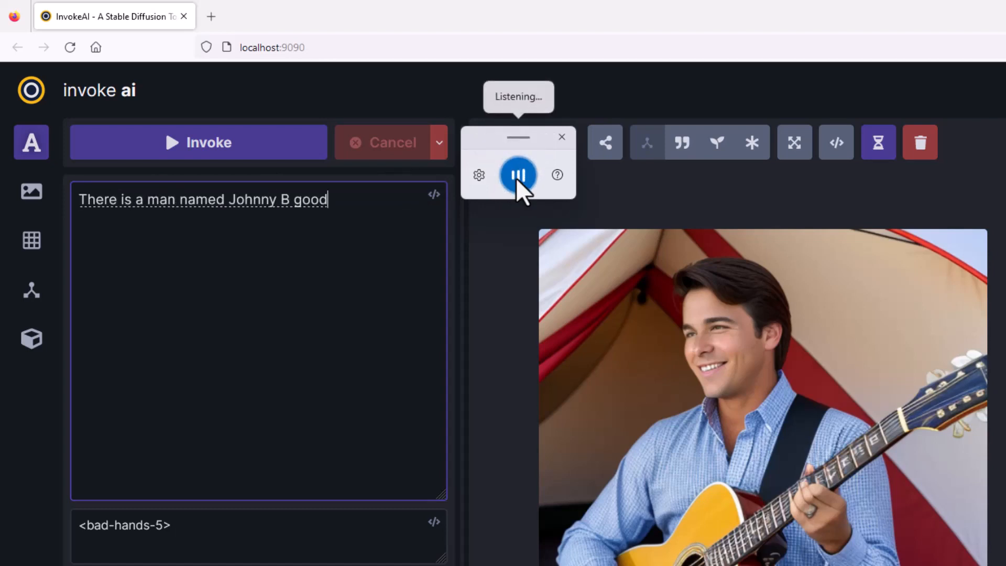
{"action": "key", "text": "Return"}
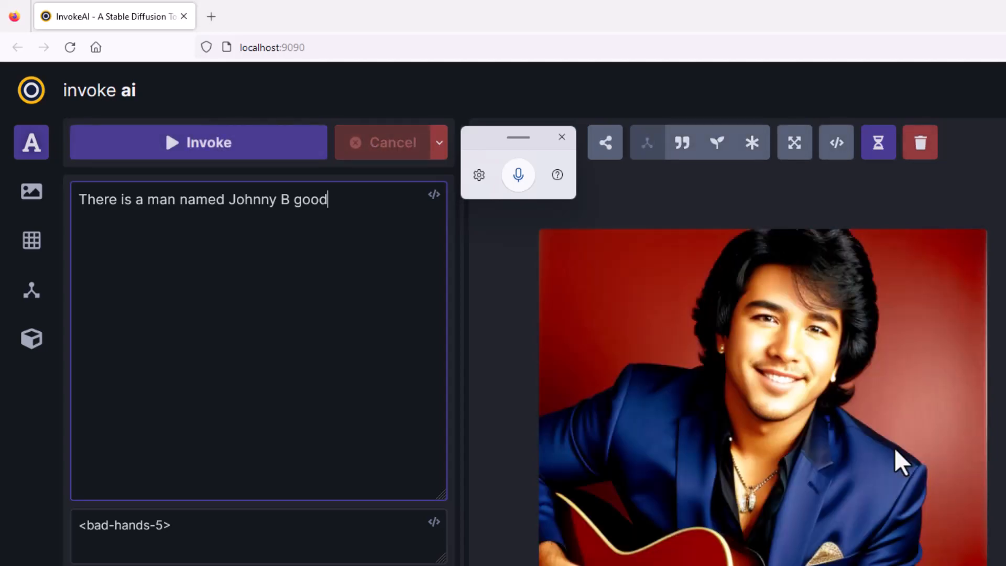
Restart voice typing and dictate "alright you can shut it on and off by selecting" at the end of the prompt.
{"action": "left_click", "coordinate": [363, 229]}
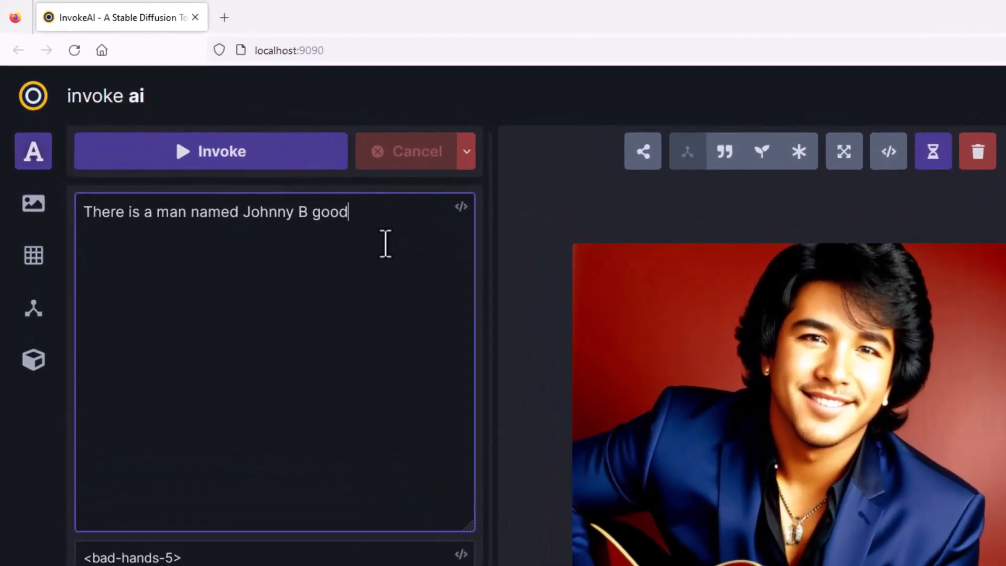
{"action": "key", "text": "super+h"}
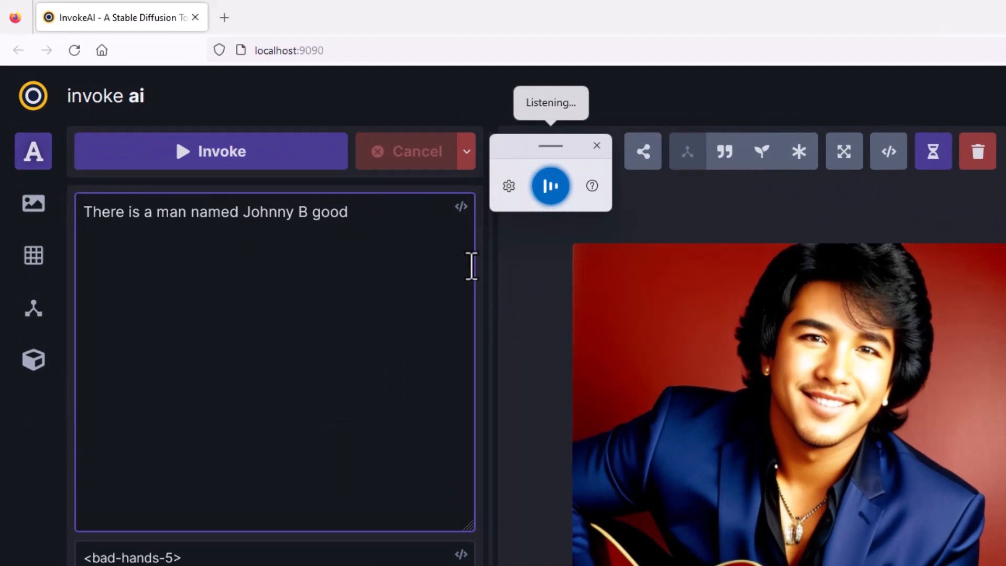
{"action": "left_click", "coordinate": [549, 186]}
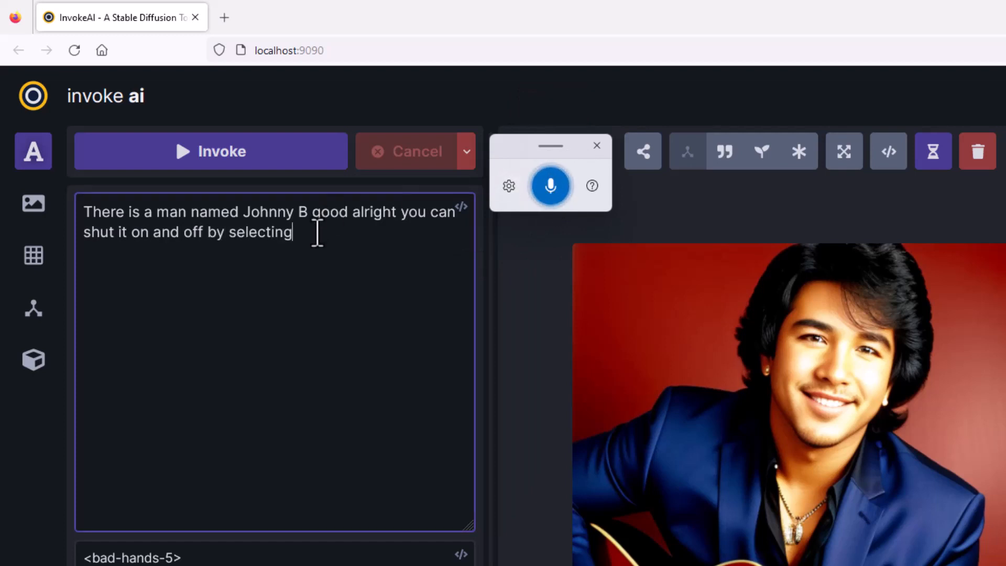
Replace the positive prompt by dictating "There is a man named Johnny B Goode", generate the images, and view the second new image.
{"action": "left_click_drag", "start_coordinate": [317, 233], "coordinate": [76, 206]}
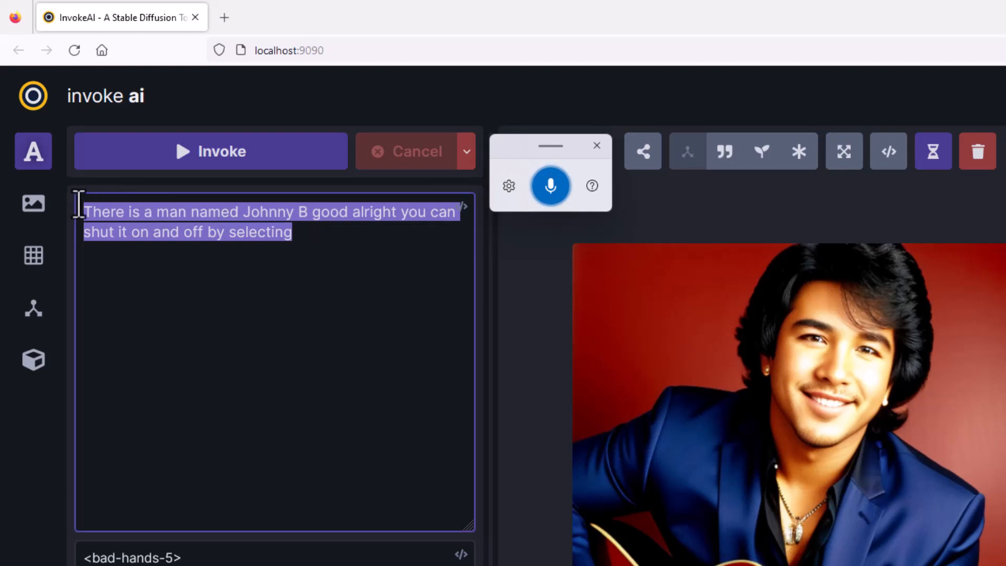
{"action": "key", "text": "BackSpace"}
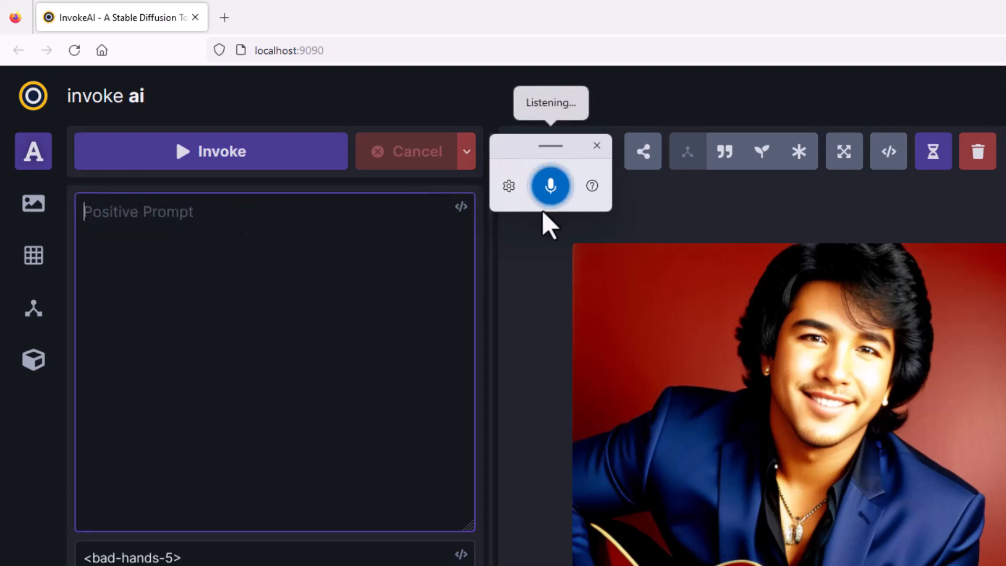
{"action": "left_click", "coordinate": [542, 188]}
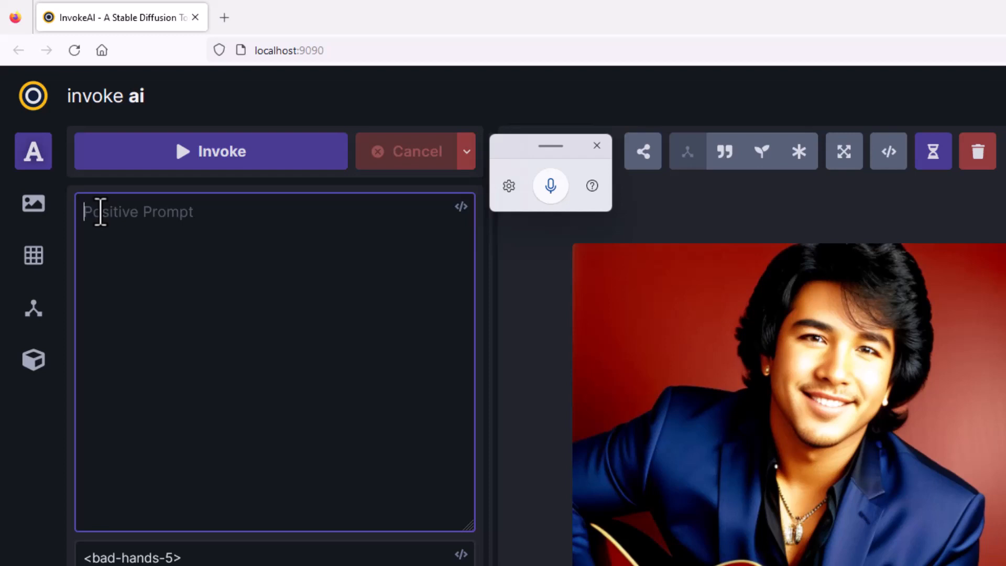
{"action": "left_click", "coordinate": [551, 187]}
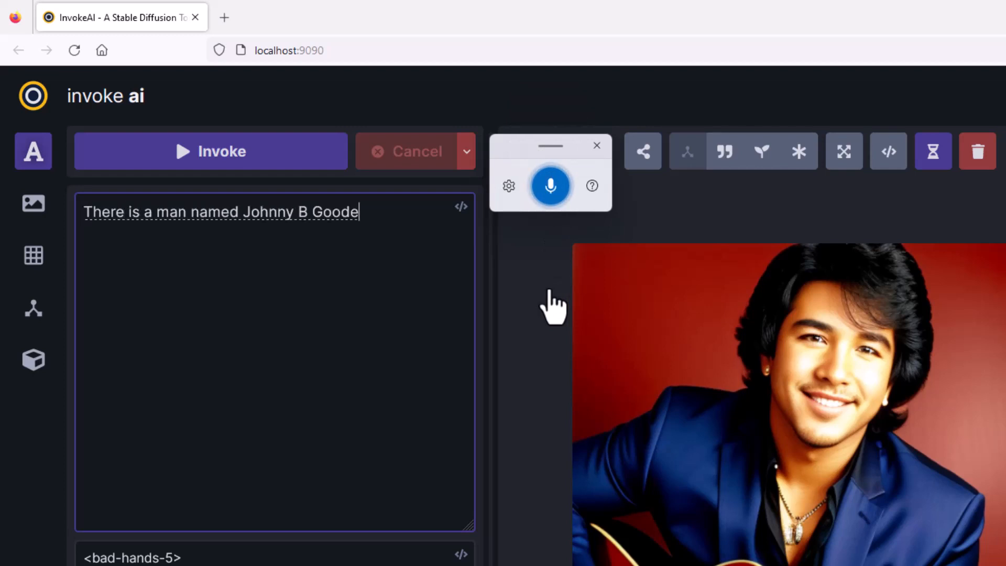
{"action": "key", "text": "Return"}
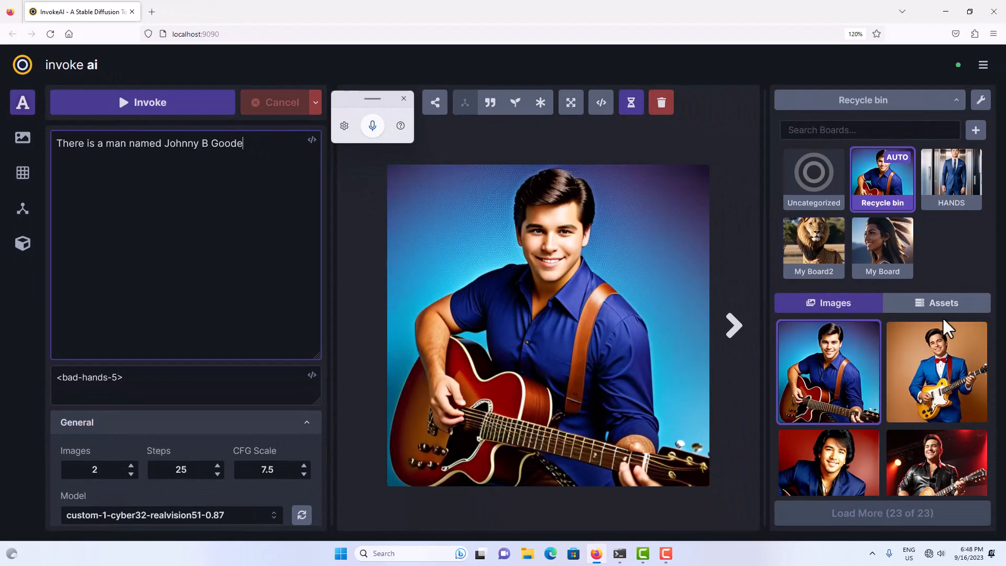
{"action": "left_click", "coordinate": [938, 357]}
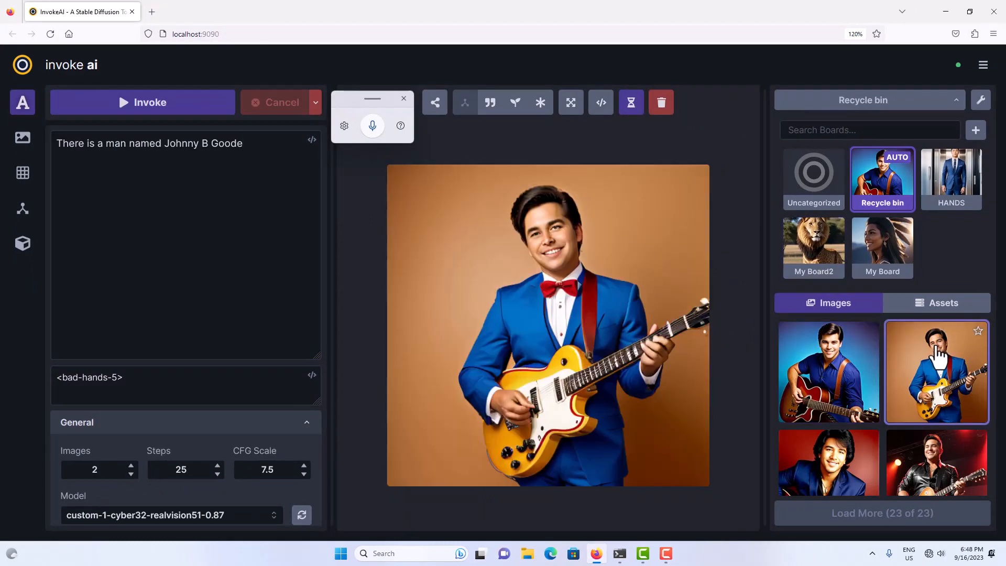